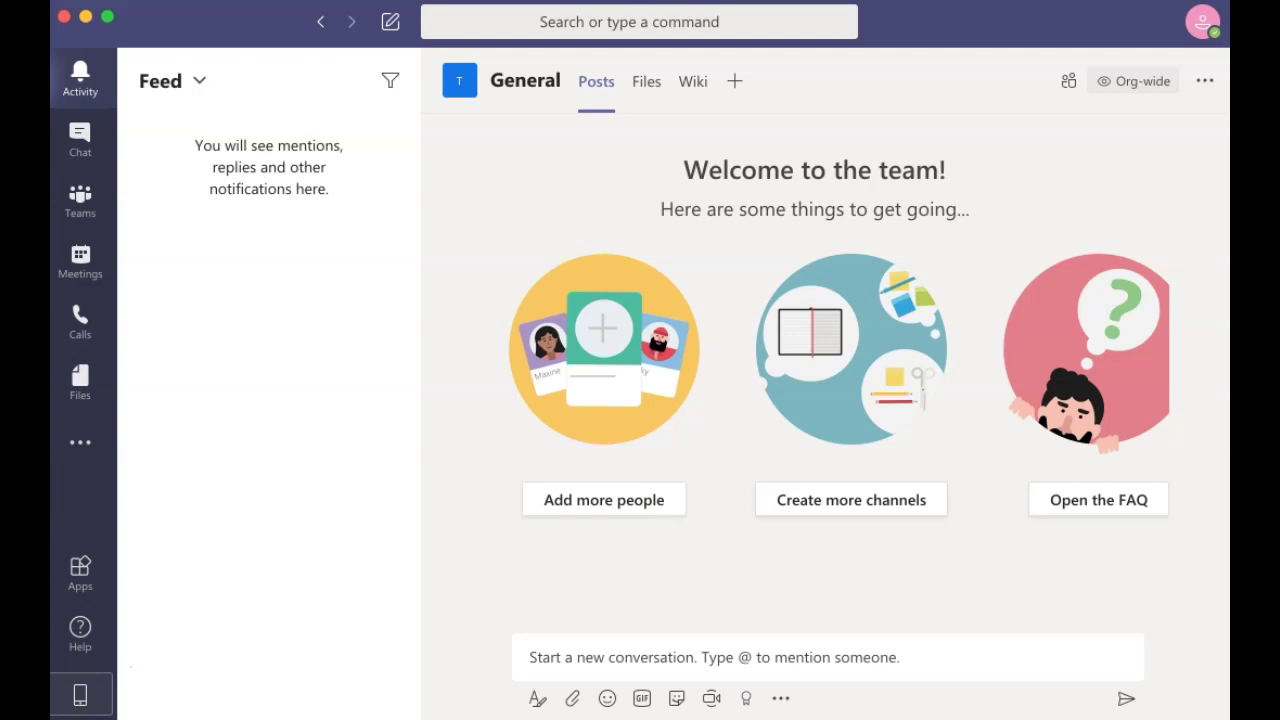
# Open the recent meeting chat and view its shared files
pyautogui.click(1220, 264)
pyautogui.click(80, 138)
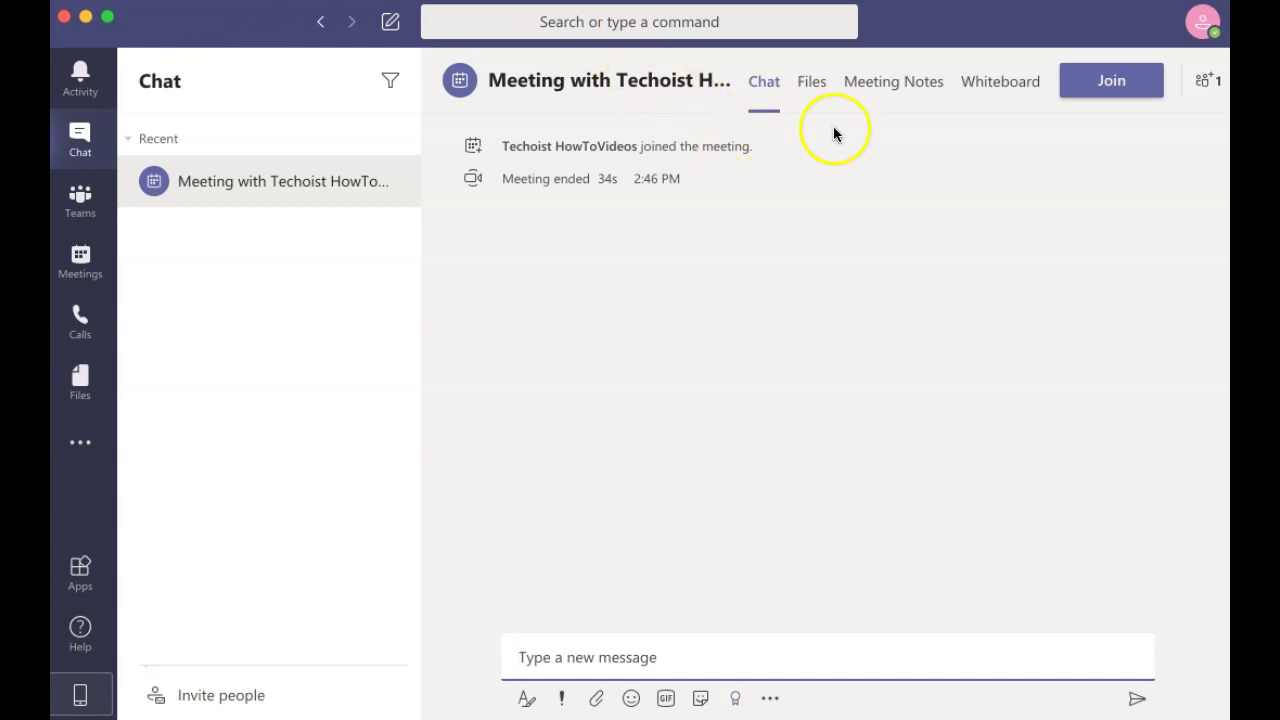
pyautogui.click(816, 84)
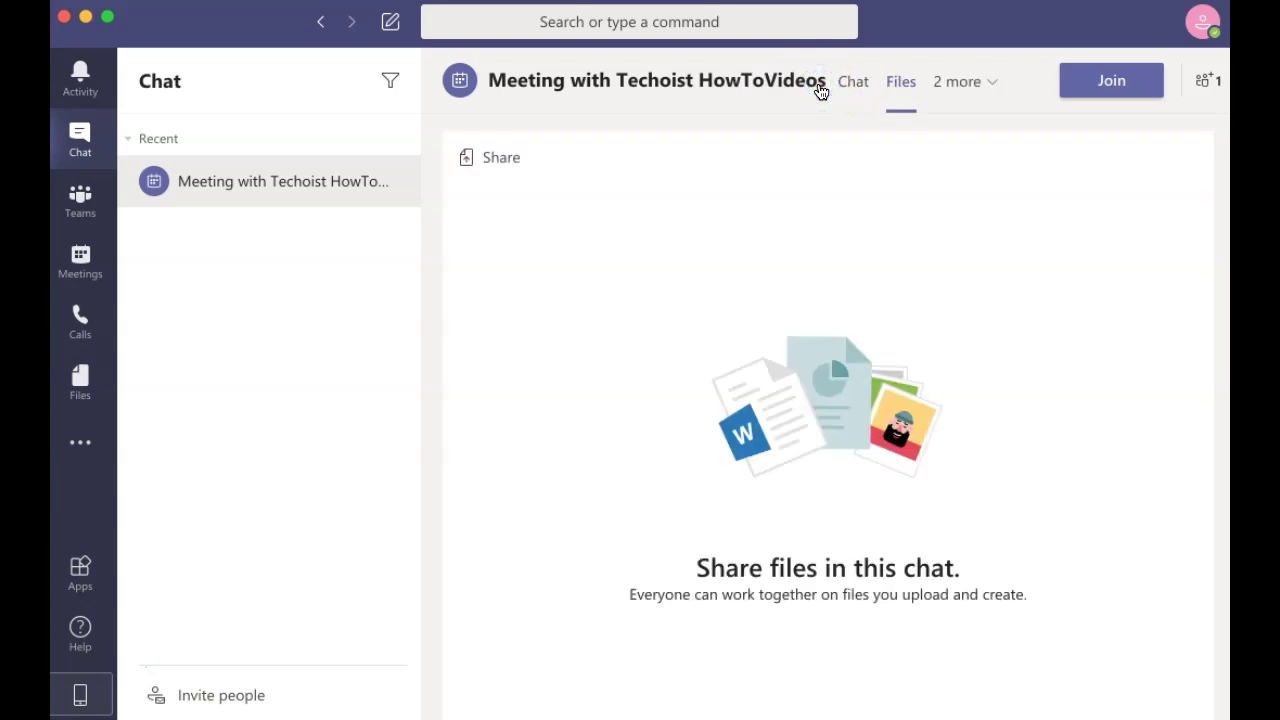
pyautogui.click(848, 94)
# Create a private team from scratch named Techoist Team
pyautogui.click(95, 207)
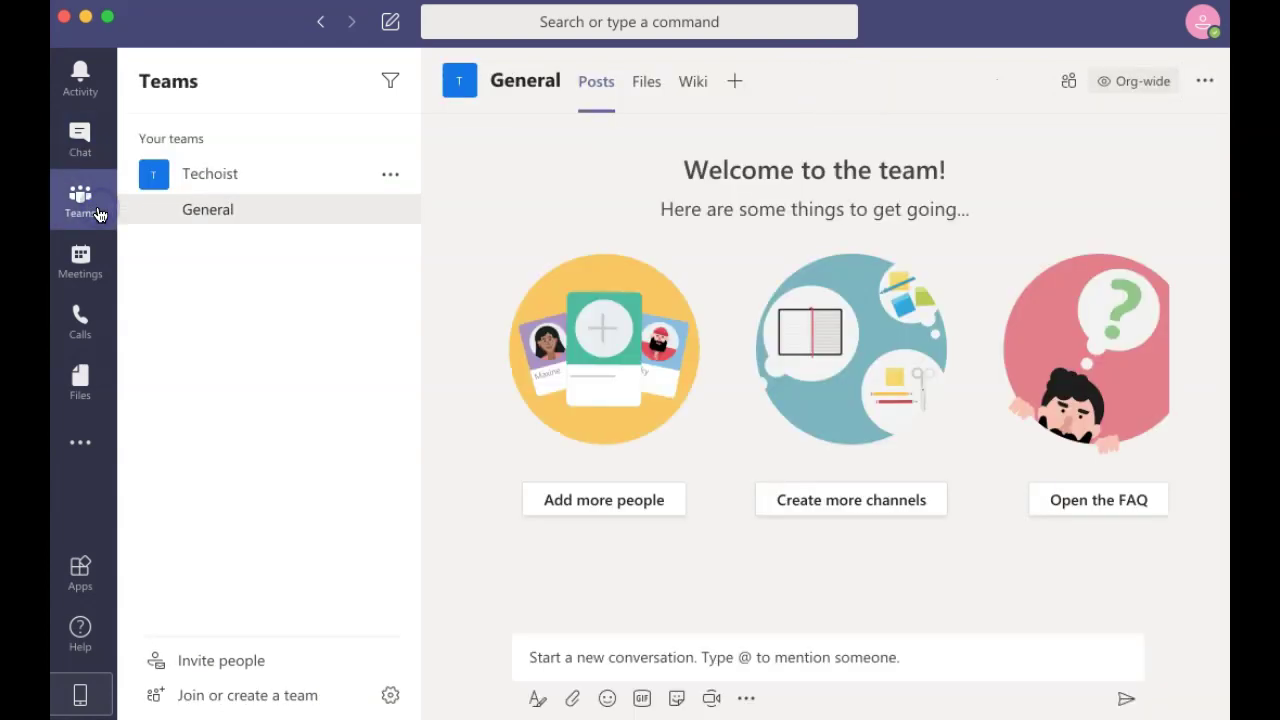
pyautogui.click(270, 87)
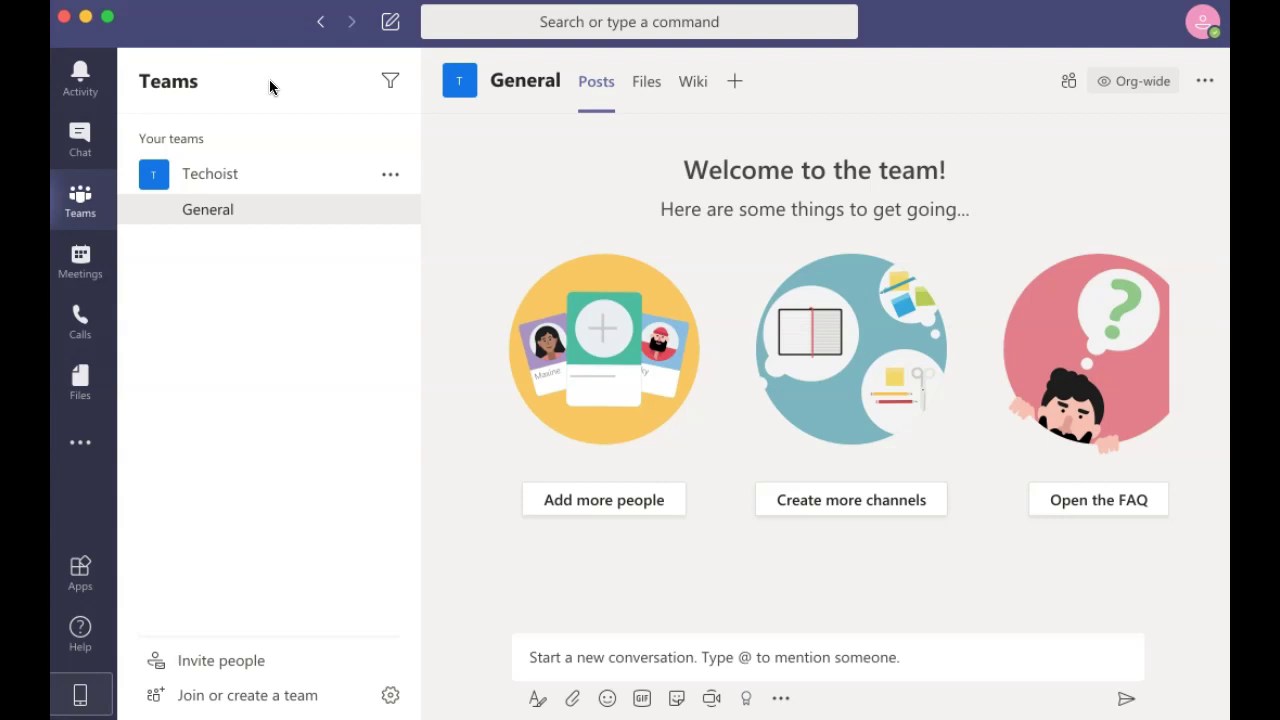
pyautogui.click(287, 132)
pyautogui.click(339, 710)
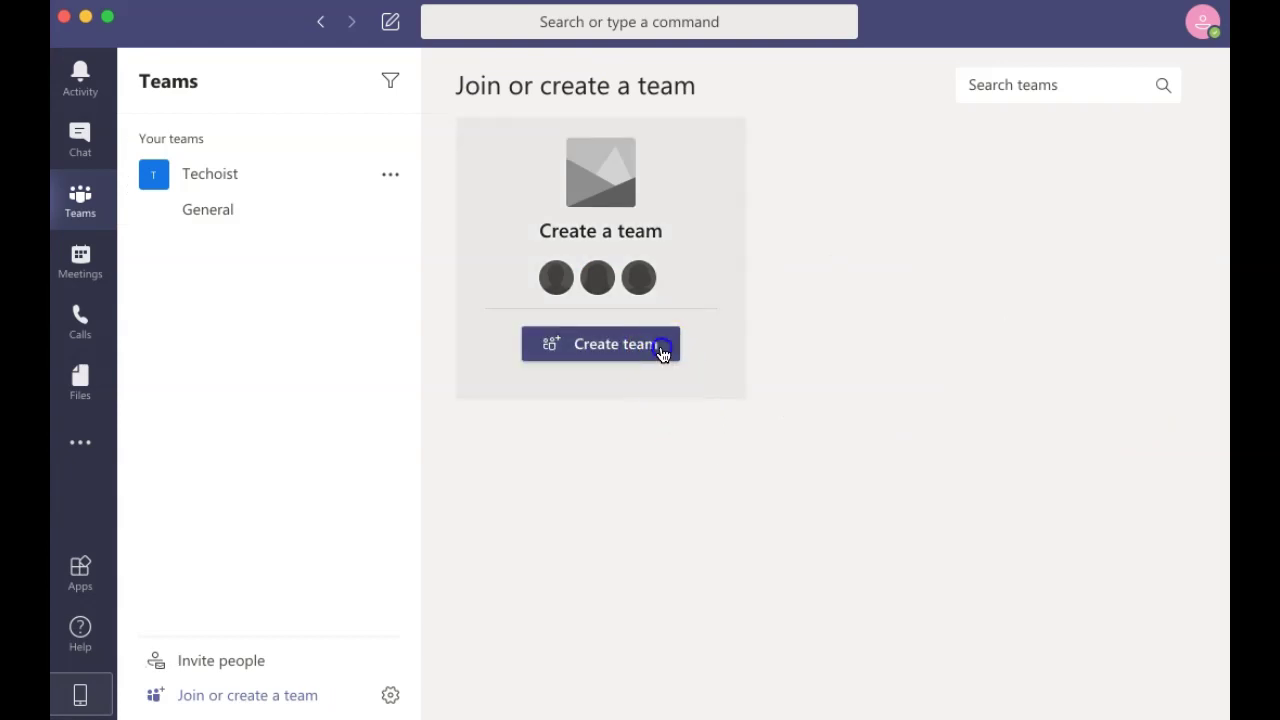
pyautogui.click(662, 350)
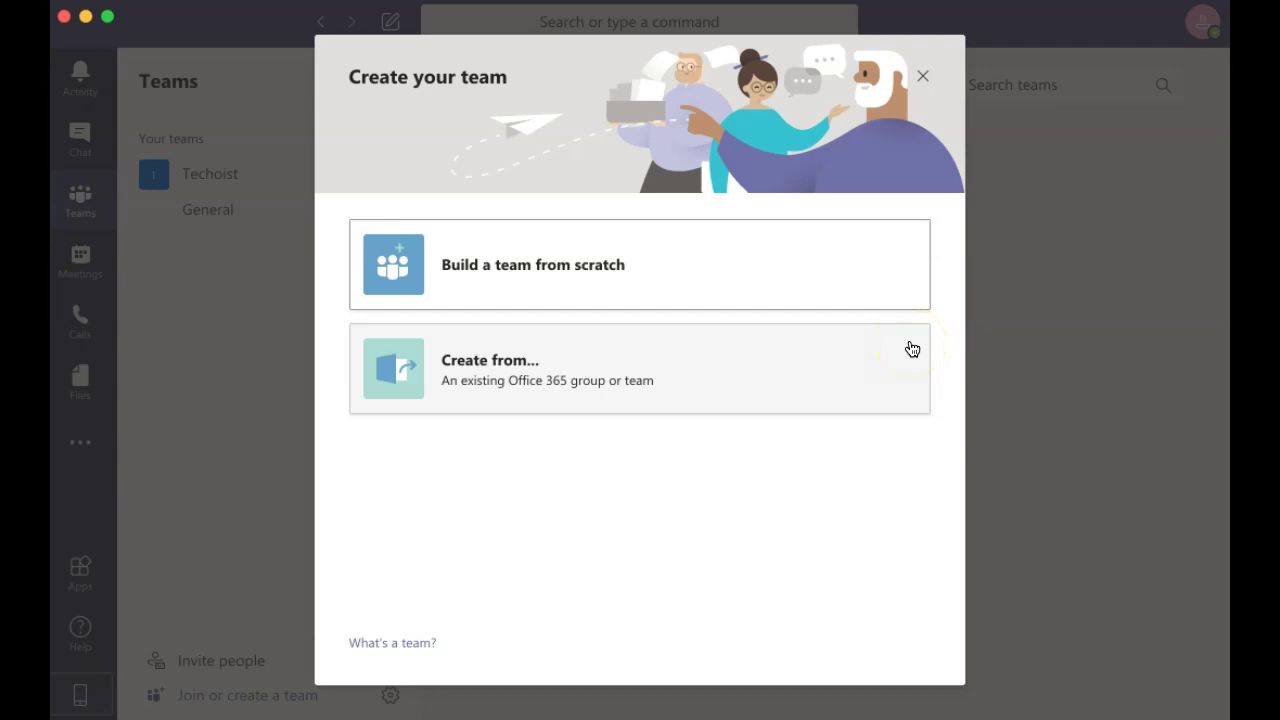
pyautogui.click(889, 274)
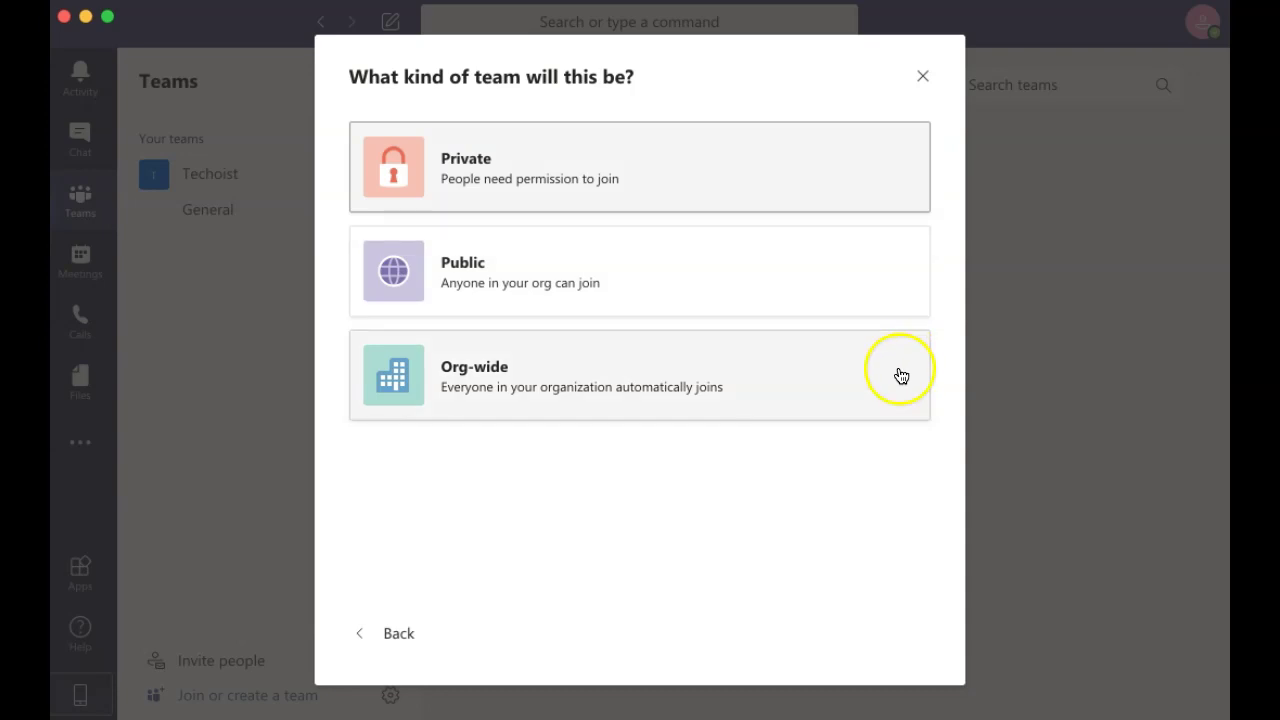
pyautogui.click(845, 188)
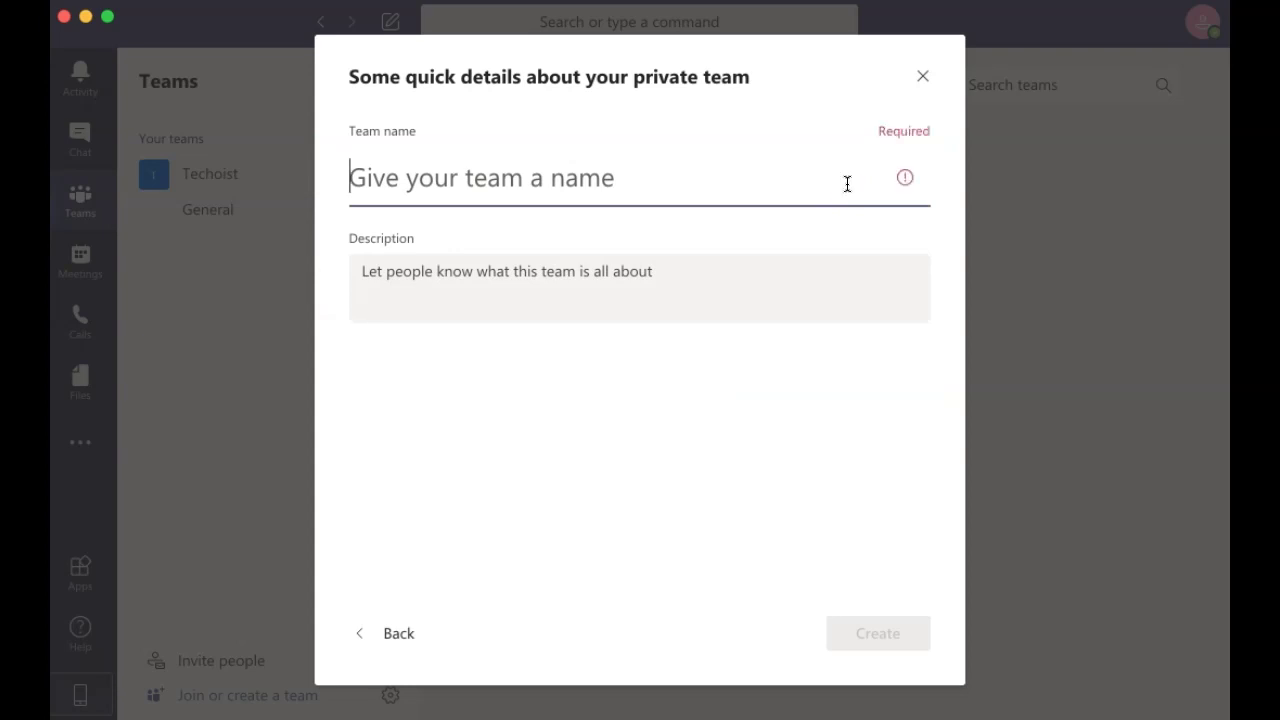
pyautogui.write('Techoist Team')
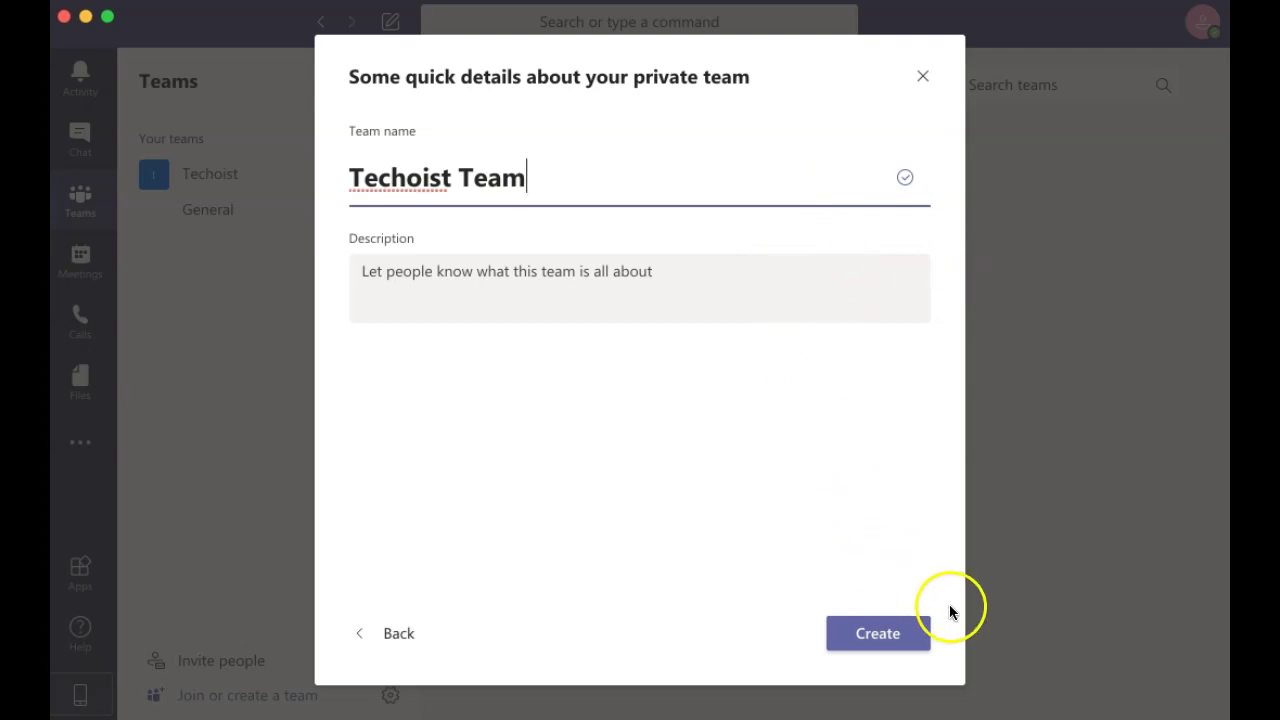
pyautogui.click(925, 633)
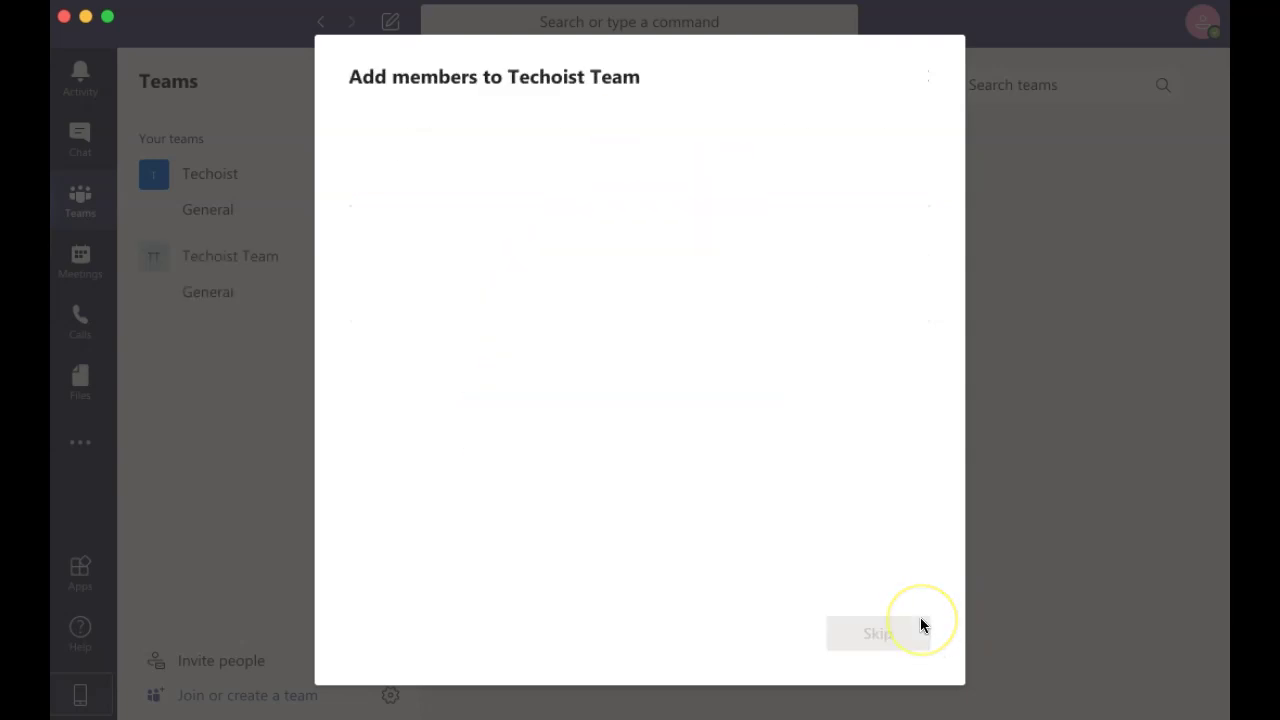
# Skip adding members to Techoist Team
pyautogui.click(898, 489)
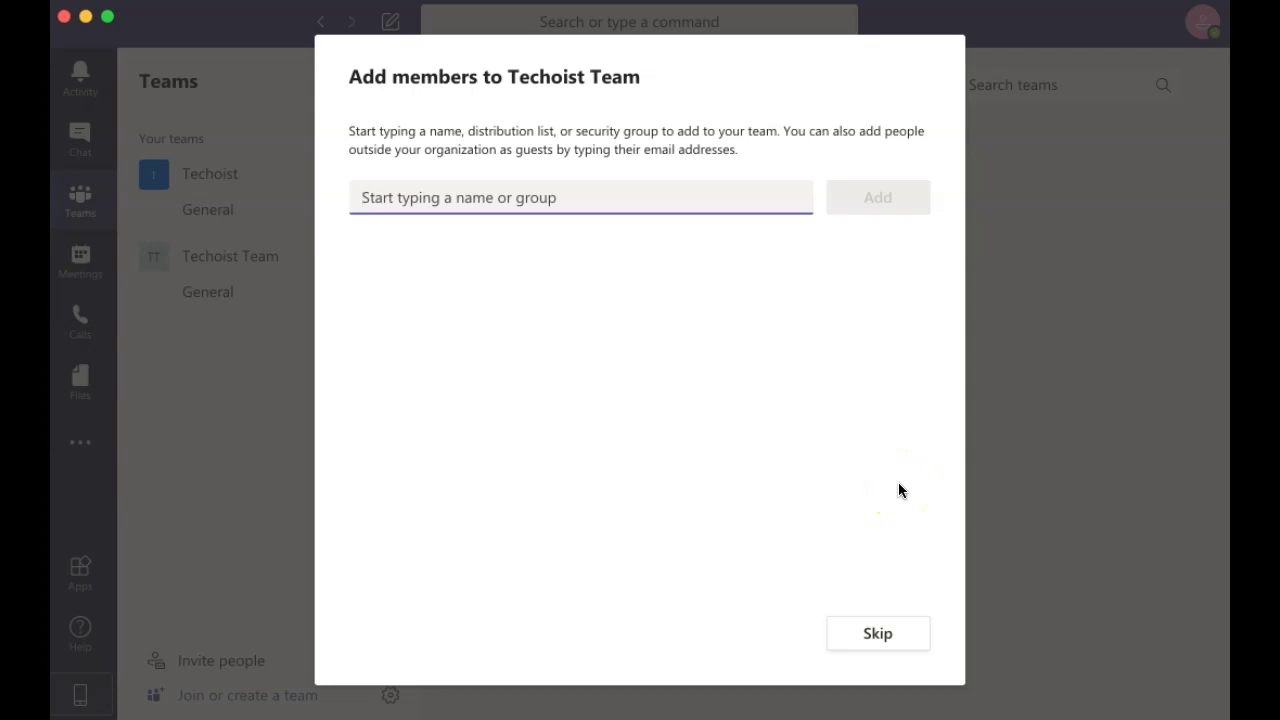
pyautogui.click(836, 333)
pyautogui.click(879, 634)
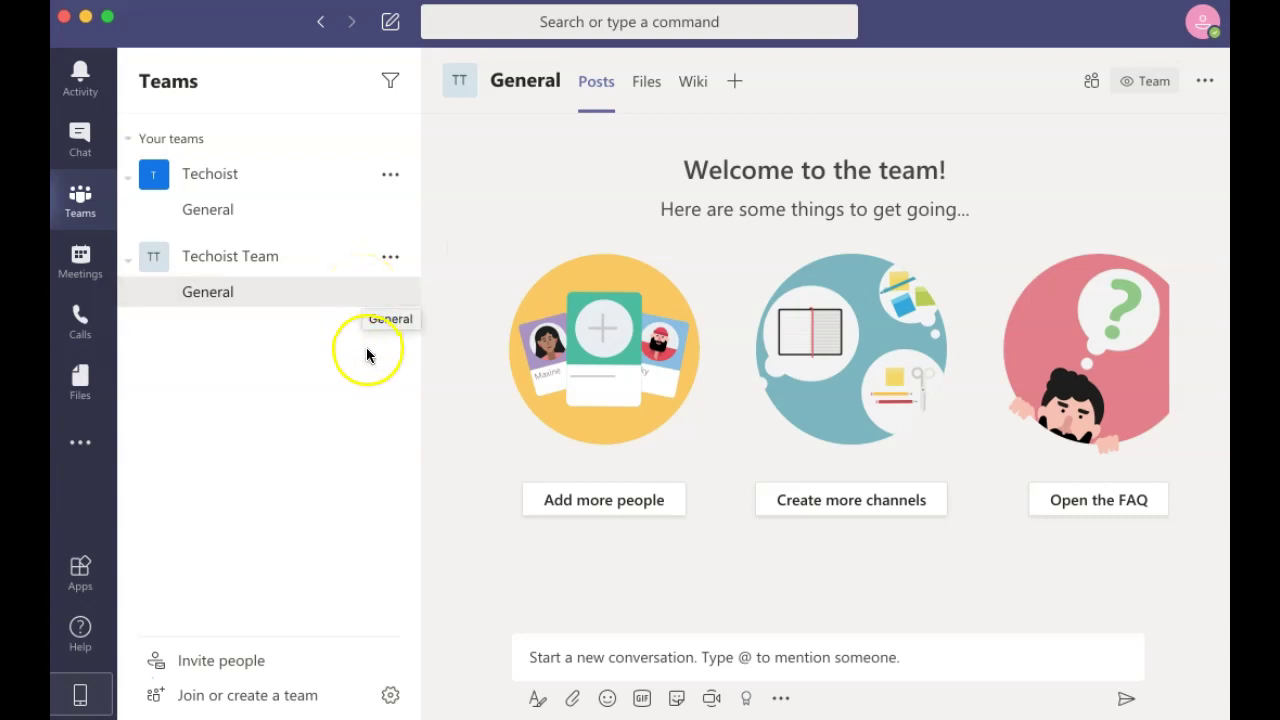
# Add a How To Videos channel to Techoist Team with Standard privacy, automatically shown in everyone's channel list
pyautogui.moveTo(365, 307)
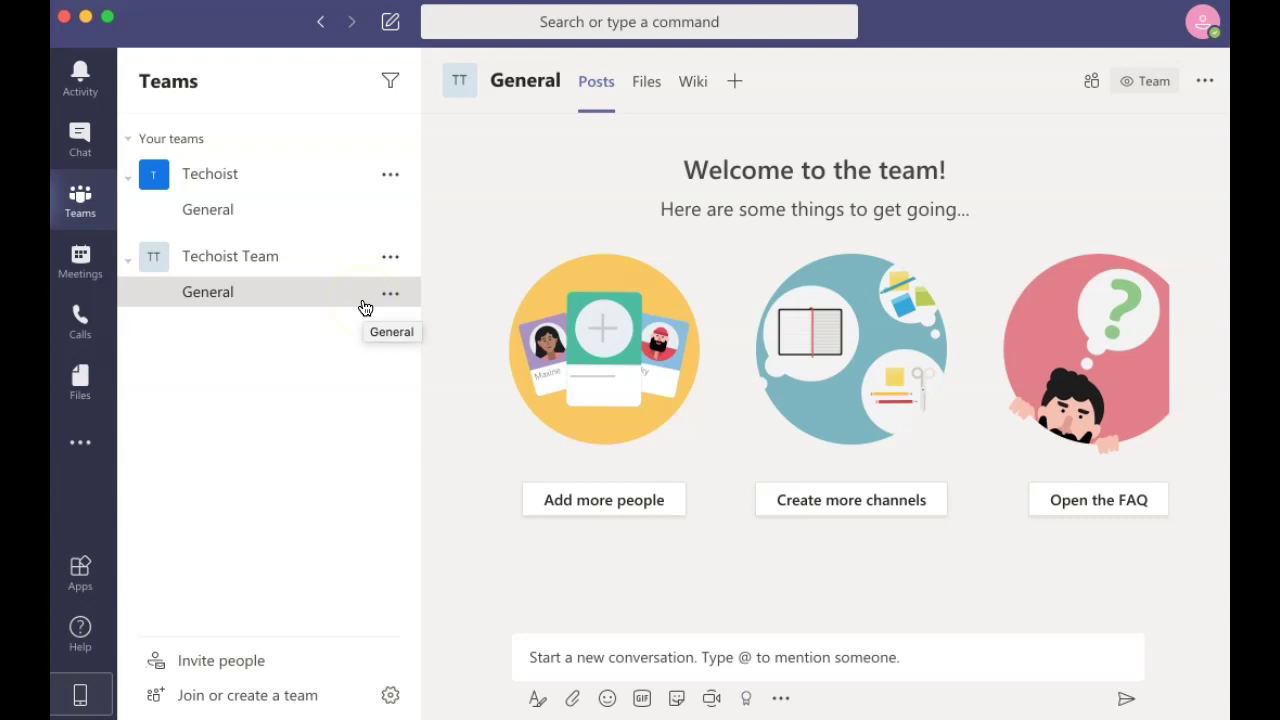
pyautogui.click(392, 299)
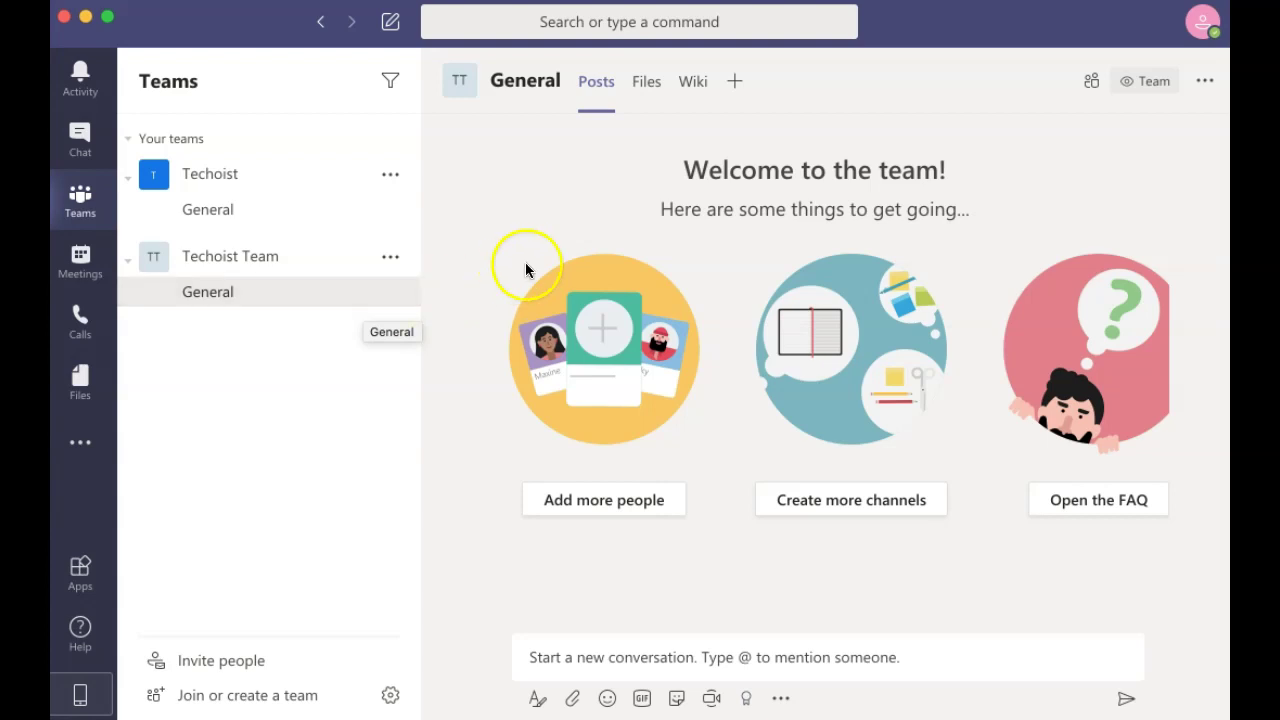
pyautogui.click(935, 499)
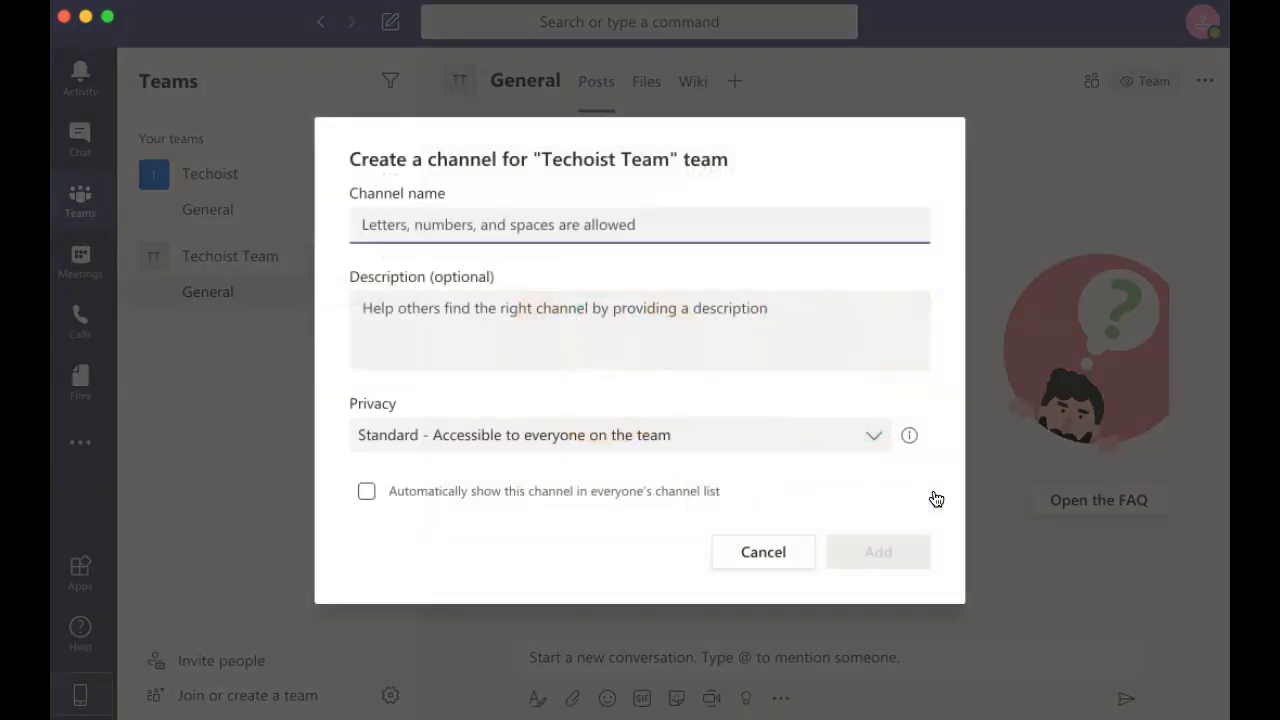
pyautogui.write('How ')
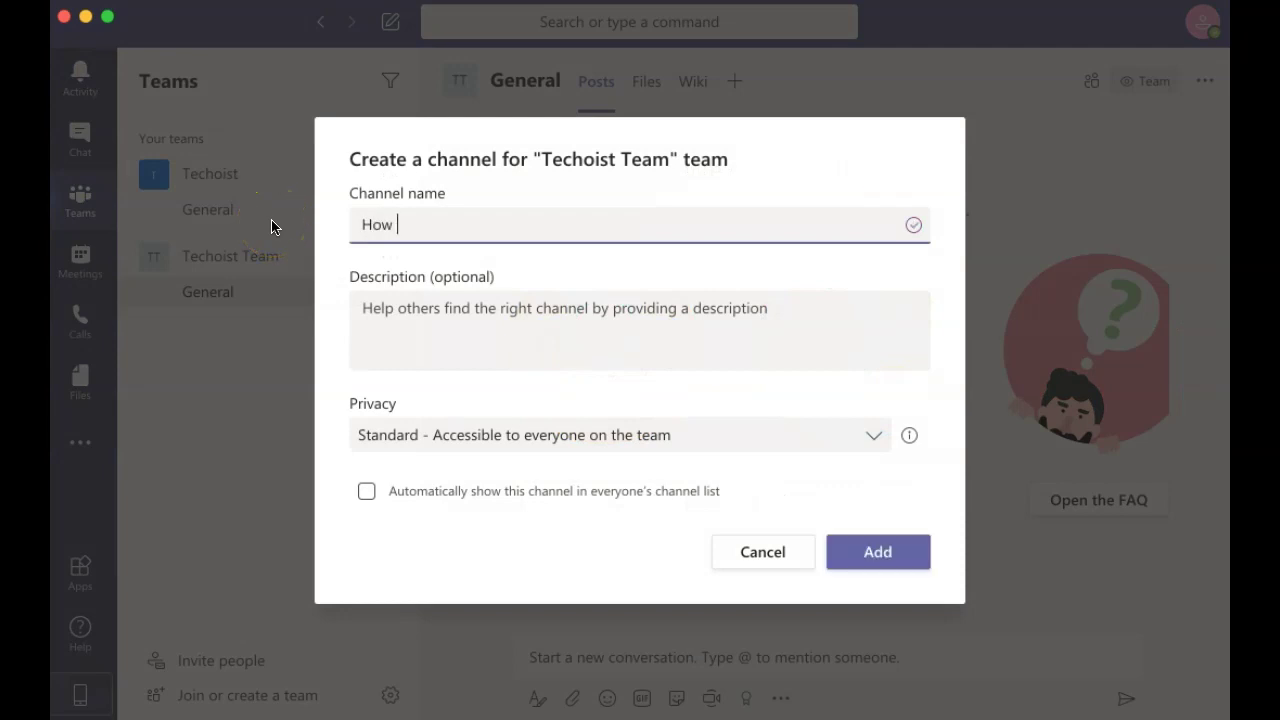
pyautogui.write('To Videos')
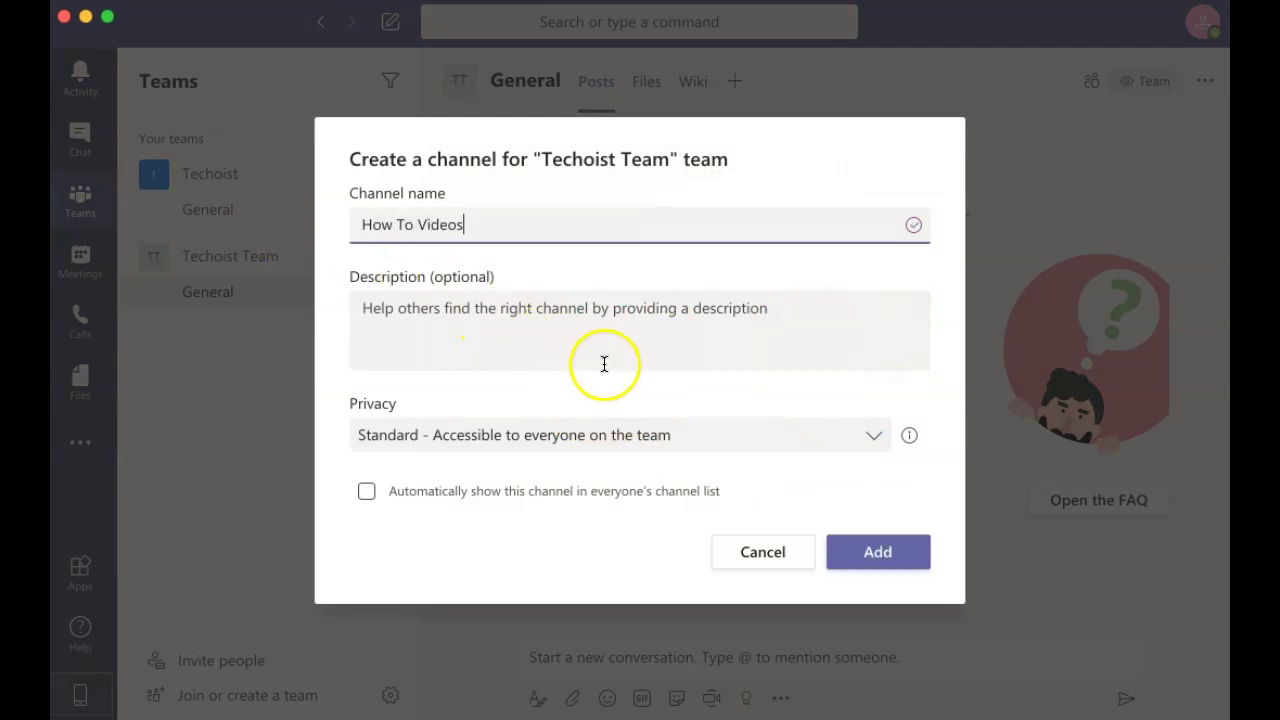
pyautogui.click(778, 438)
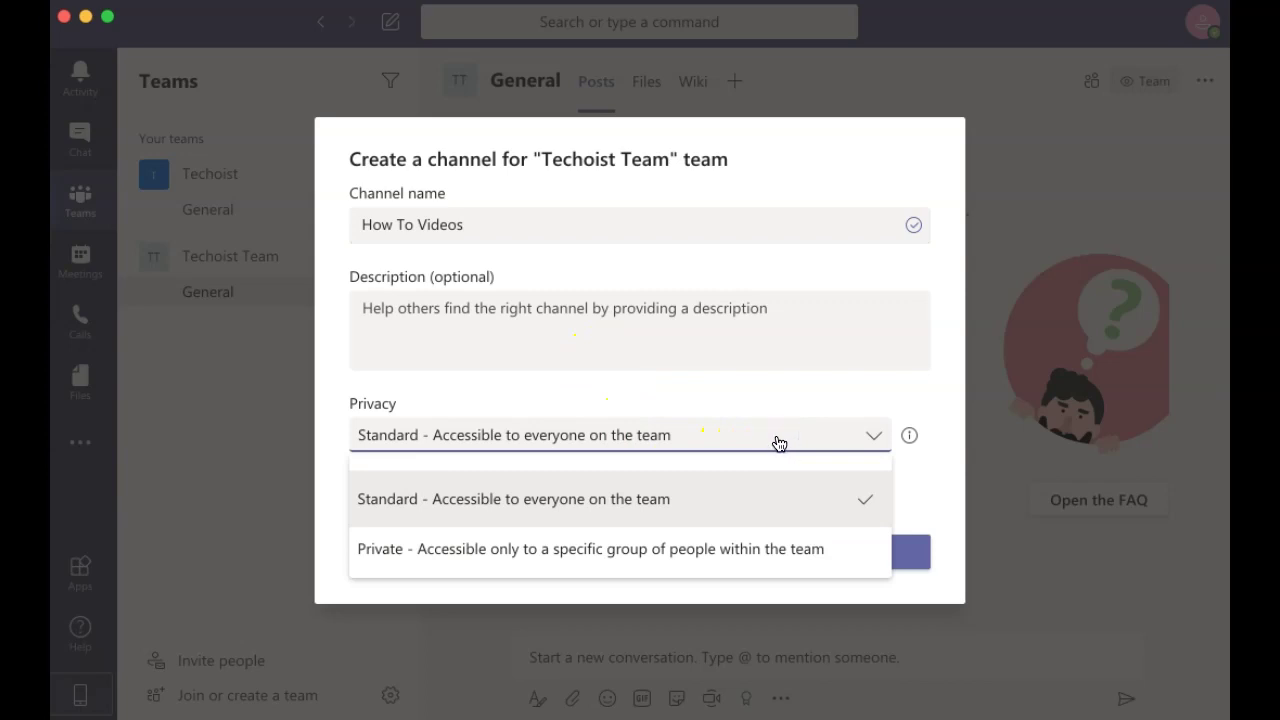
pyautogui.click(778, 438)
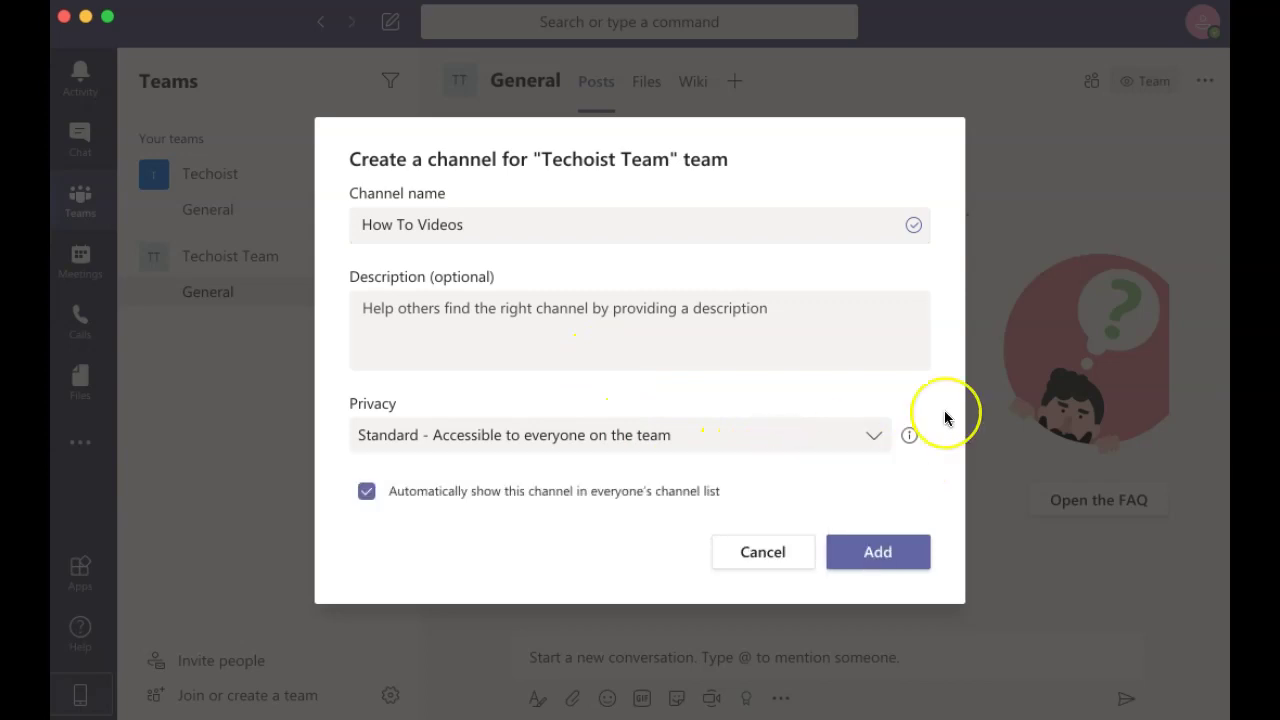
pyautogui.click(922, 552)
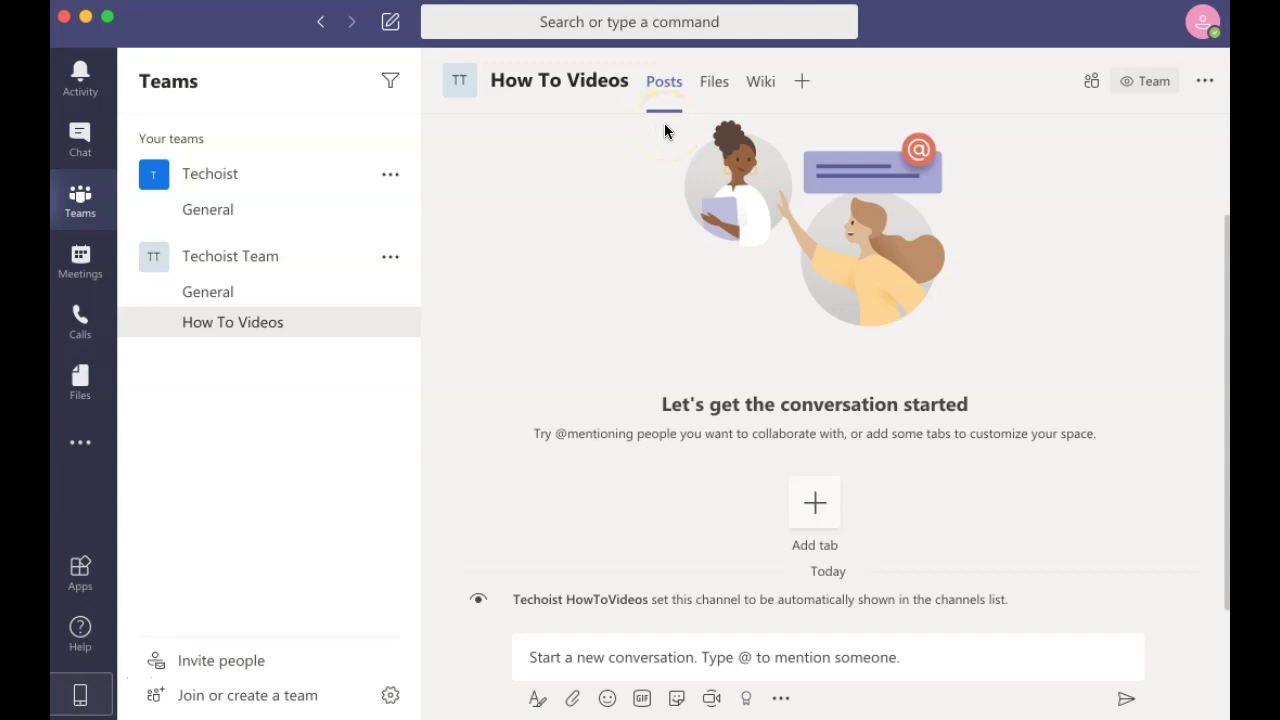
# Start a post reading "Hi everyone!" in the How To Videos channel, expand its formatting options and check who can reply
pyautogui.click(999, 654)
pyautogui.write('Hi everyone!')
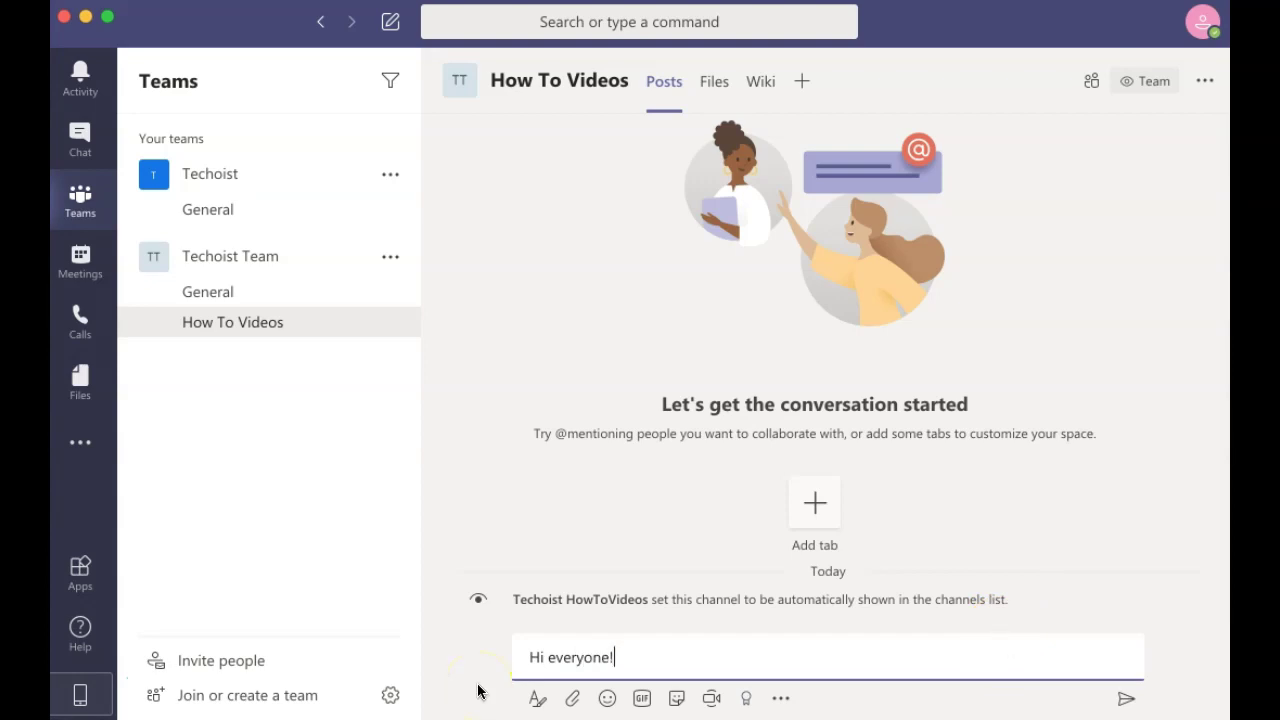
pyautogui.click(539, 699)
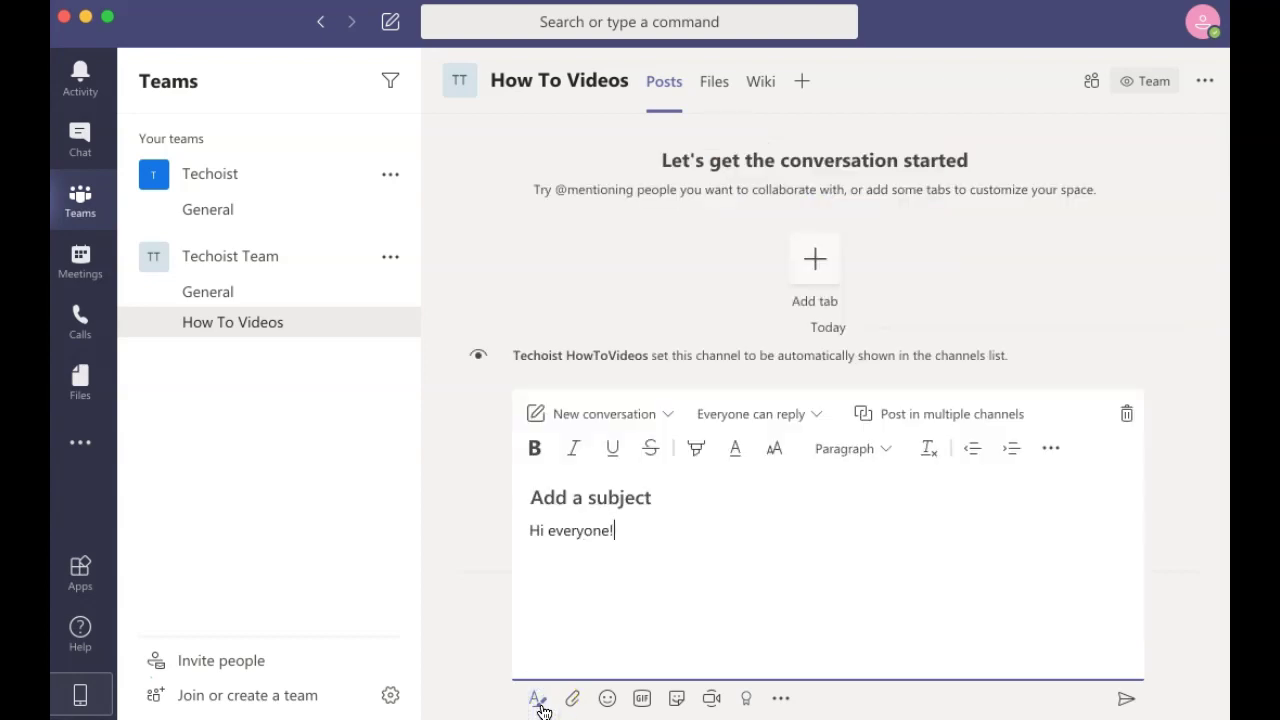
pyautogui.click(818, 414)
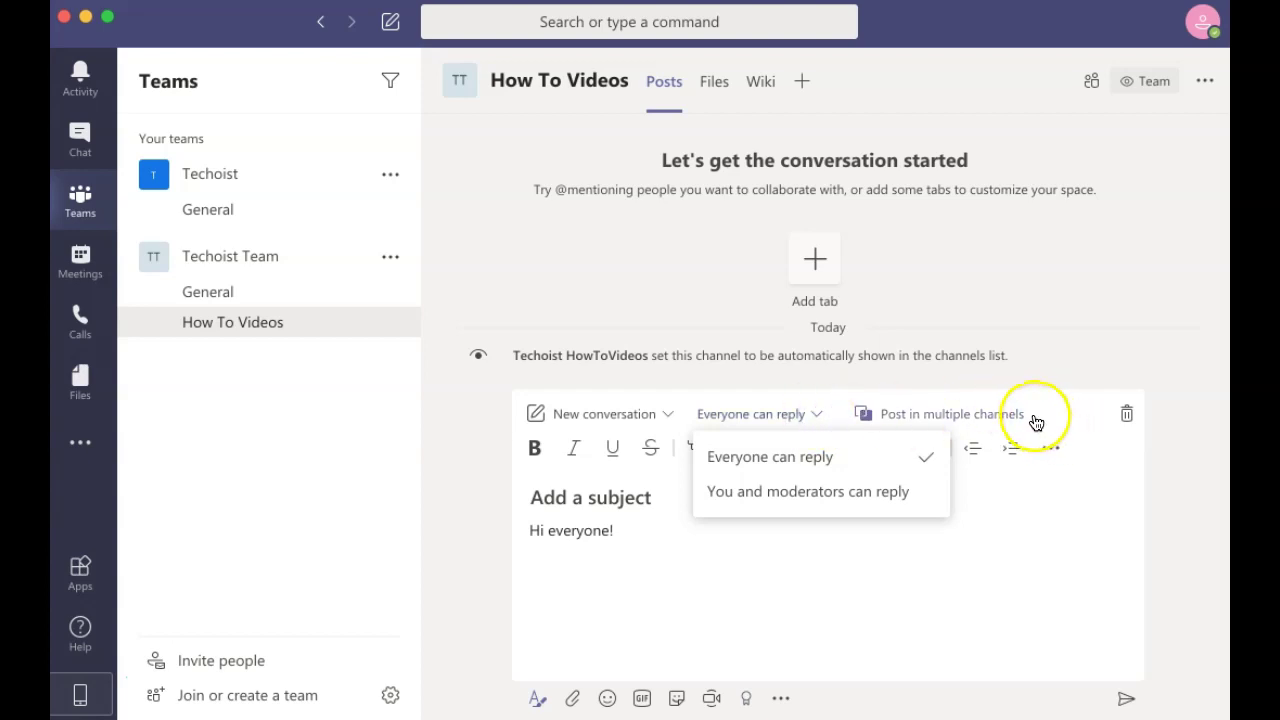
pyautogui.click(1050, 558)
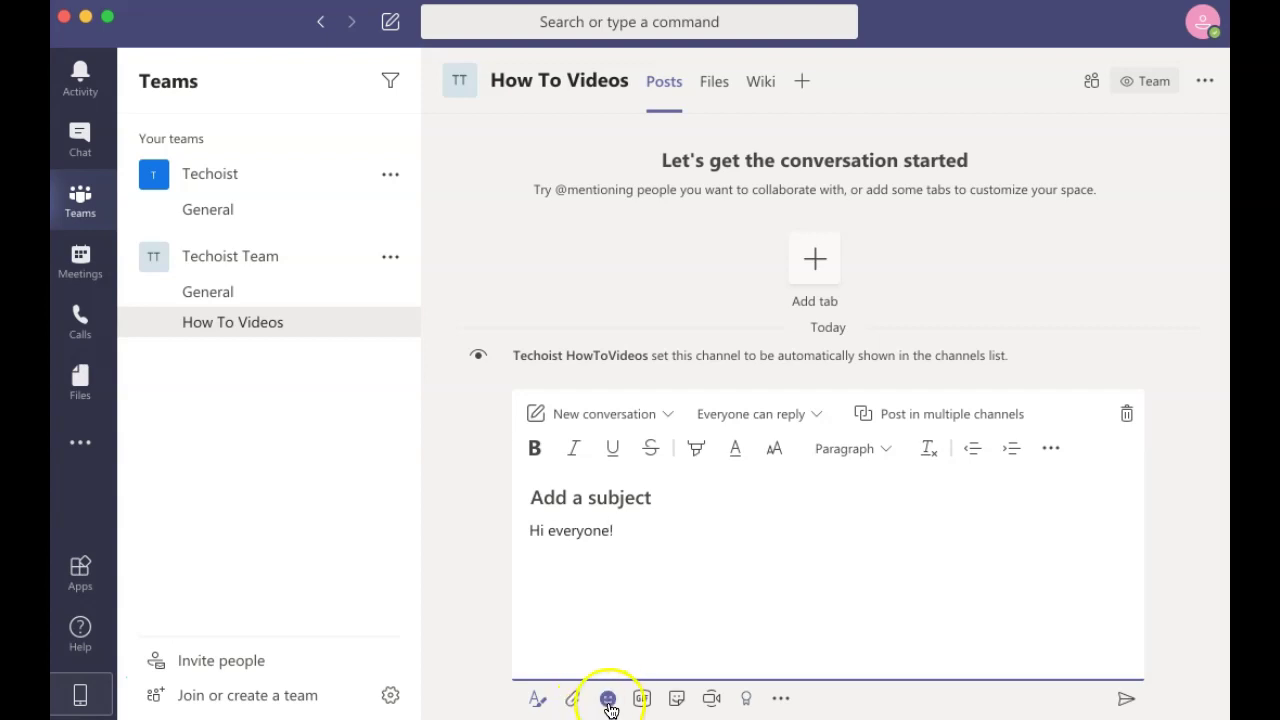
# Insert the popular "HEY!" sticker into the post with its caption changed to "It's Friday!"
pyautogui.click(677, 698)
pyautogui.click(657, 271)
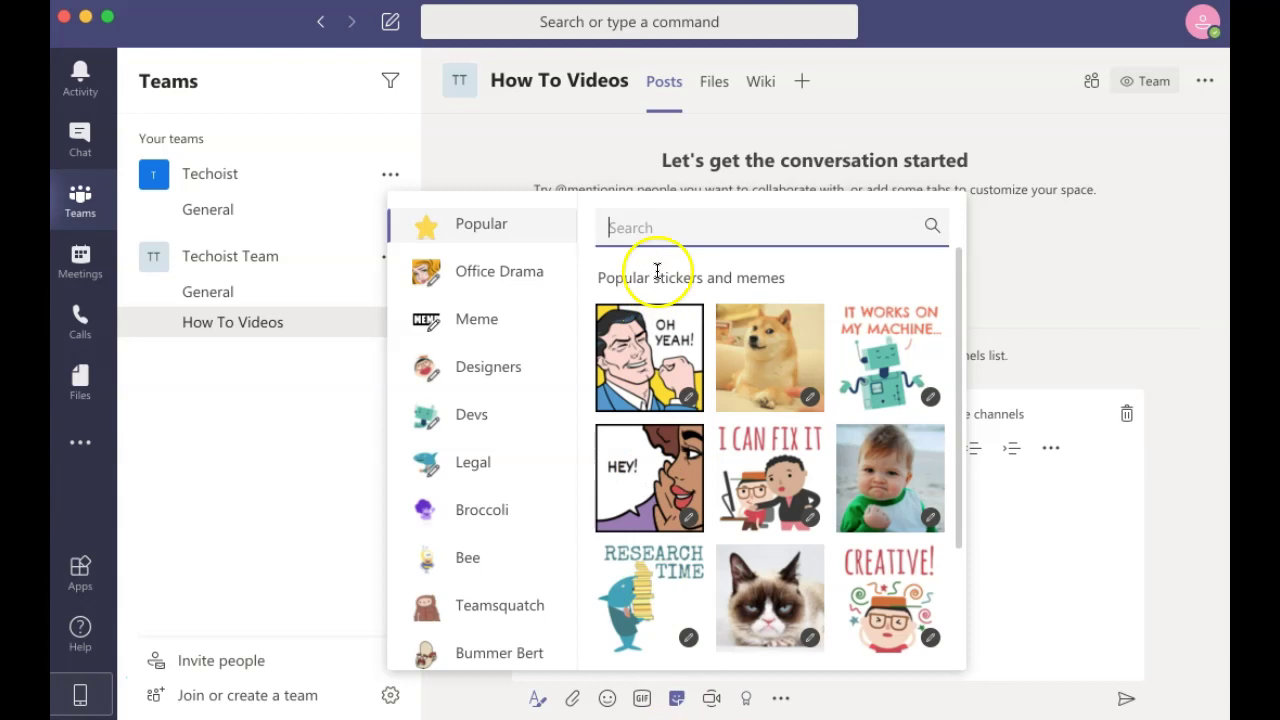
pyautogui.click(656, 215)
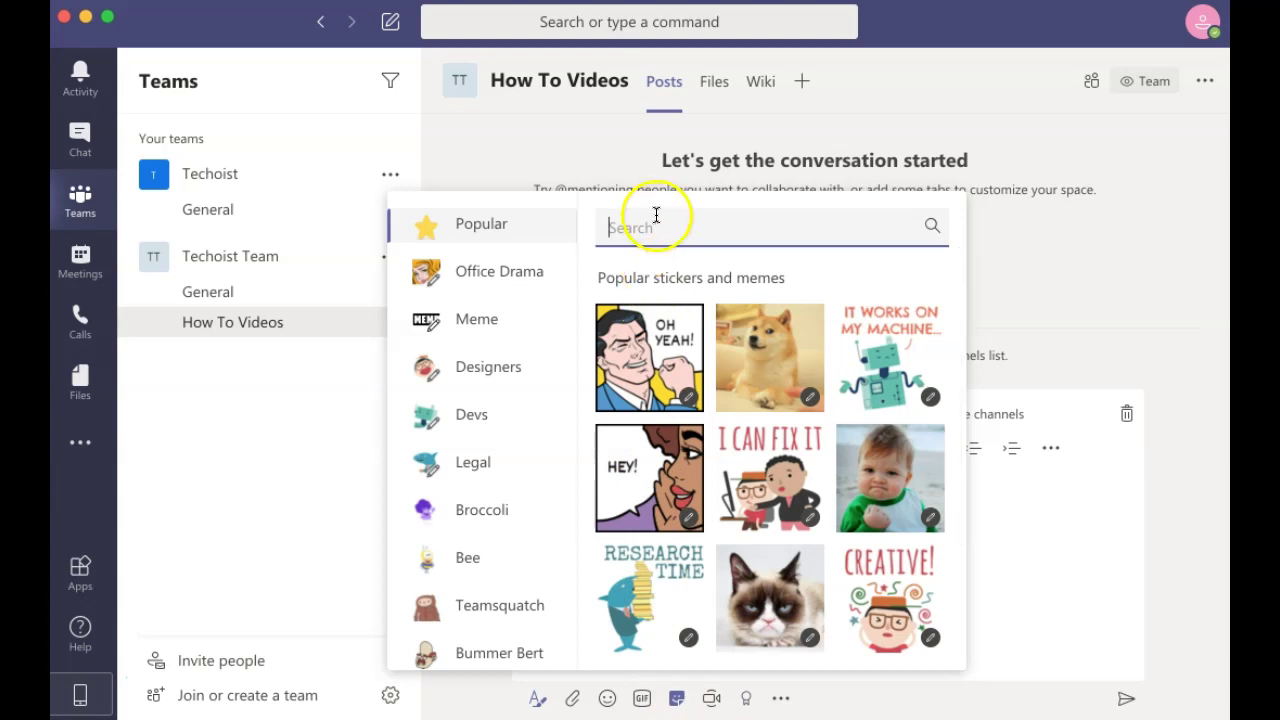
pyautogui.click(672, 470)
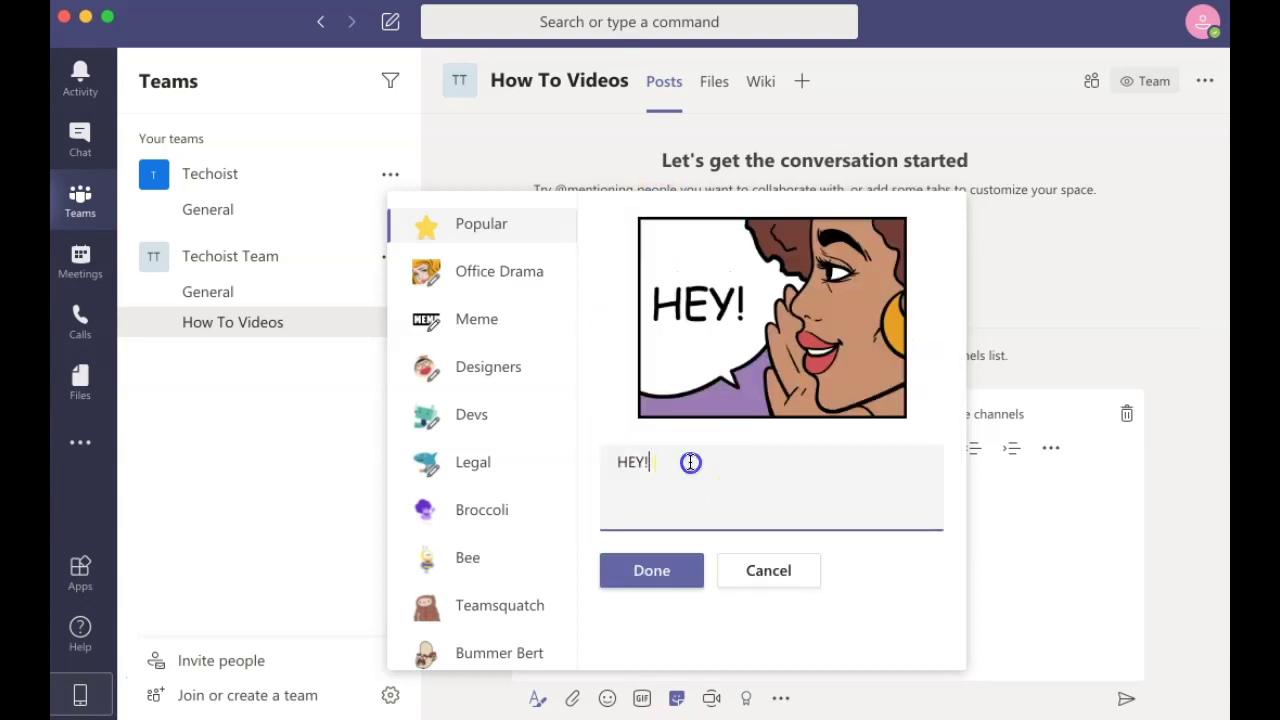
pyautogui.click(675, 457)
pyautogui.moveTo(675, 457); pyautogui.dragTo(589, 449)
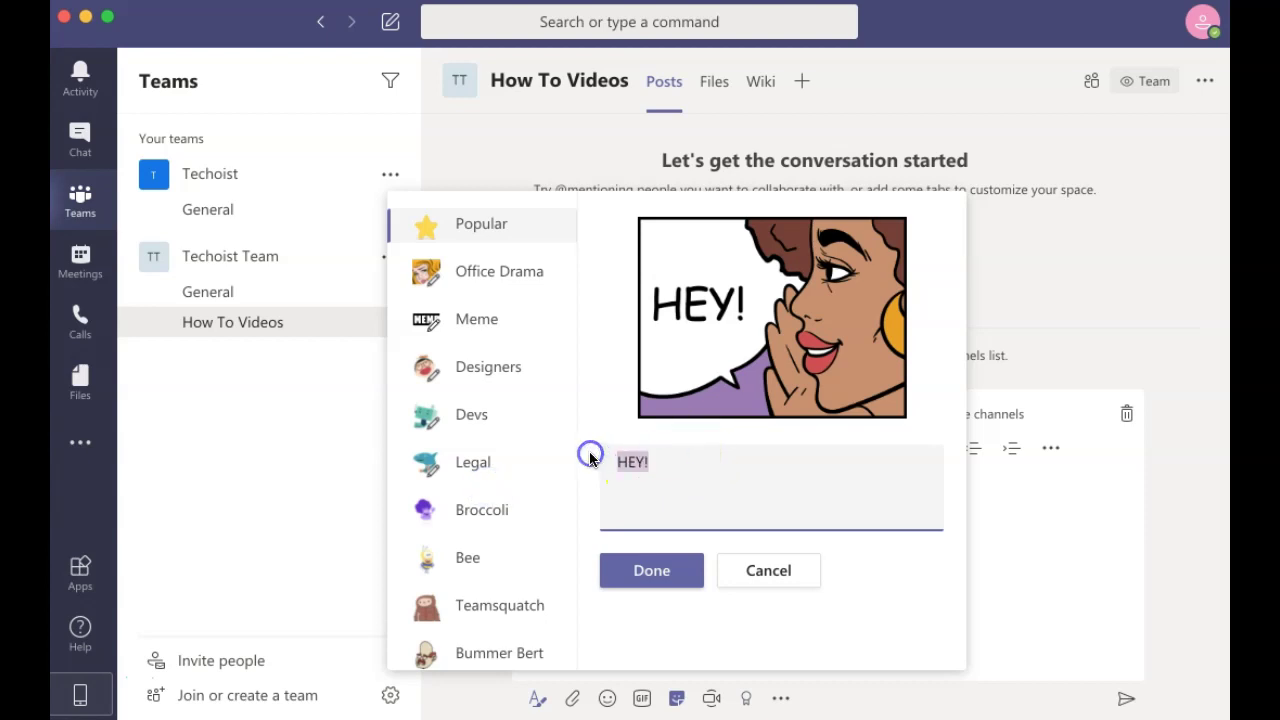
pyautogui.press('BackSpace')
pyautogui.write('It')
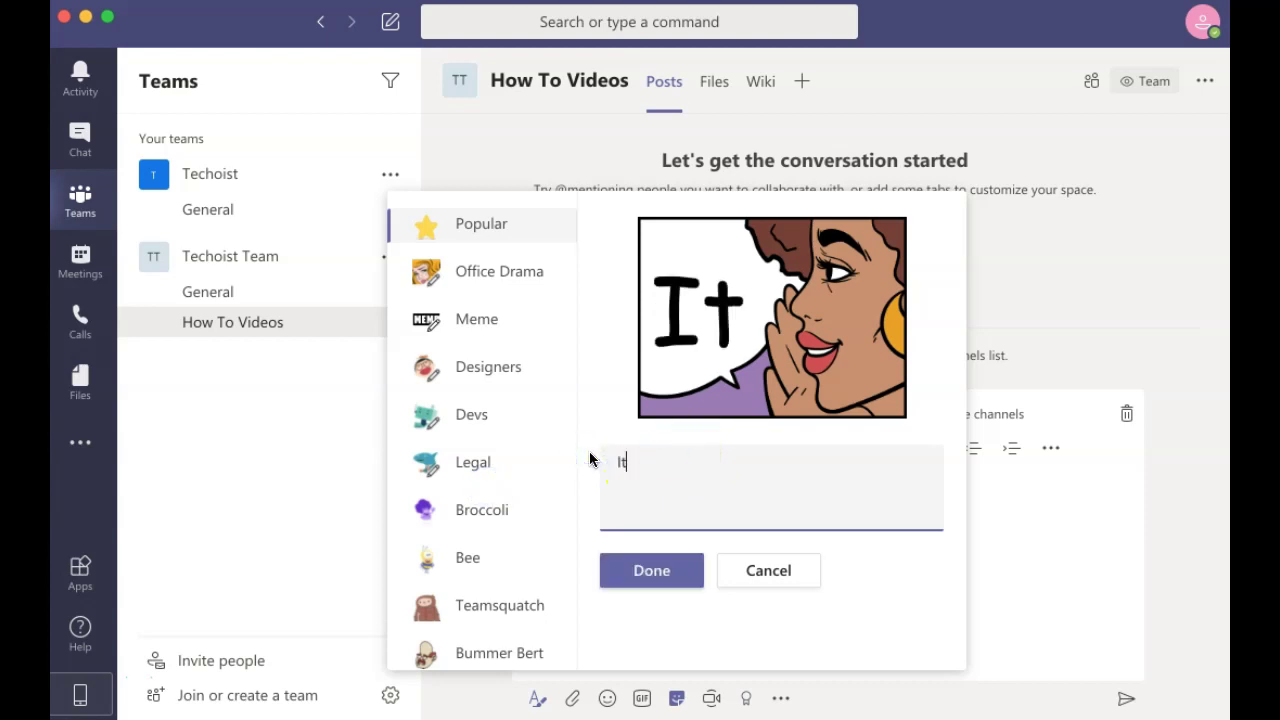
pyautogui.write("'s Friday!")
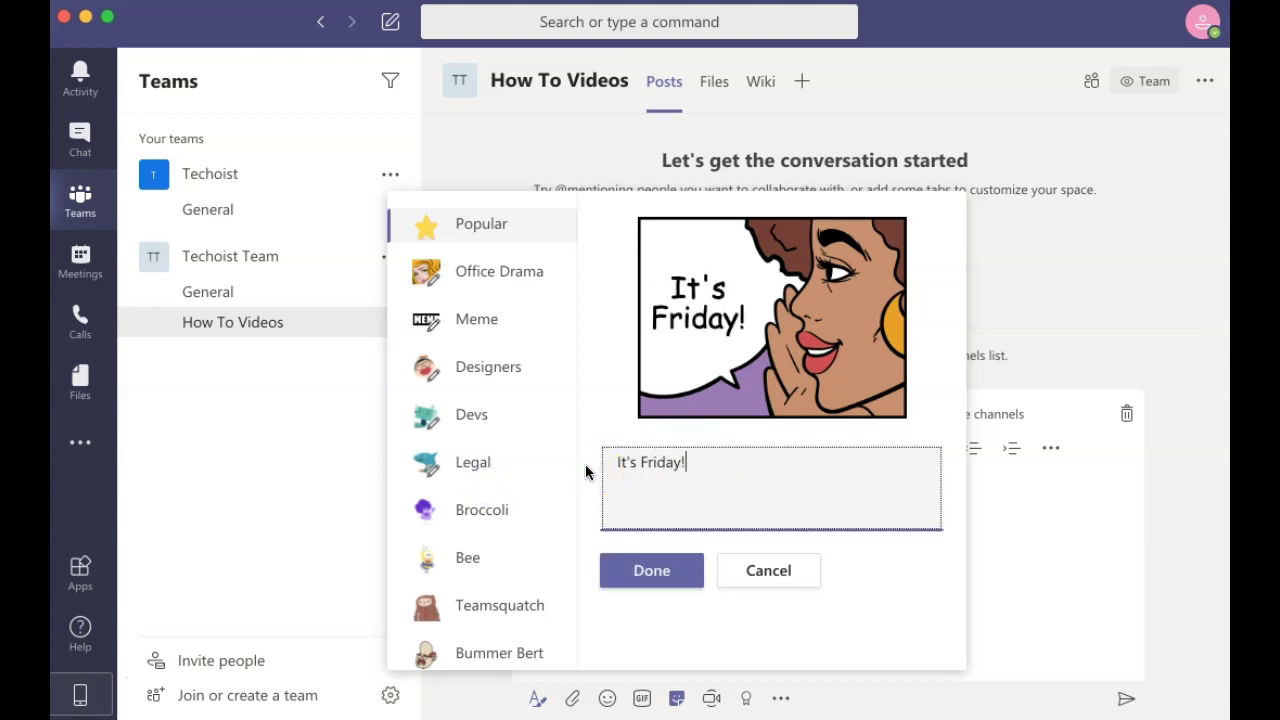
pyautogui.click(614, 574)
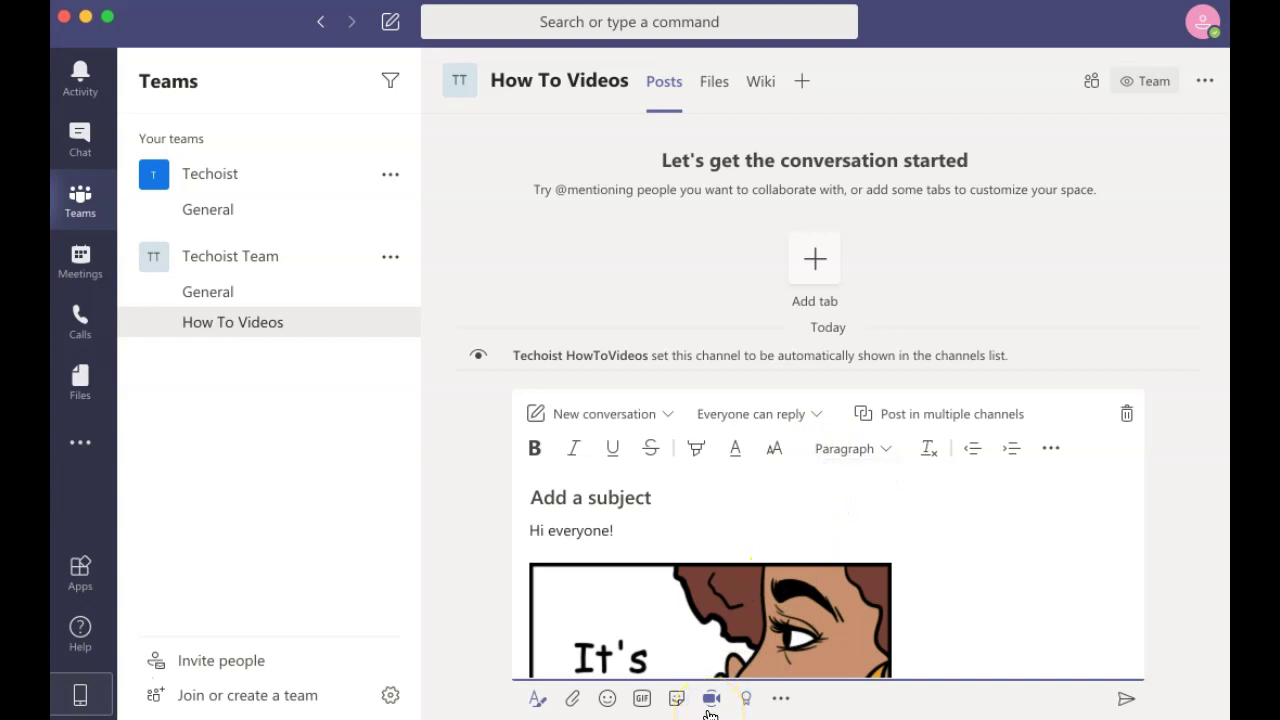
# Send the post with the sticker to the How To Videos channel
pyautogui.click(1088, 538)
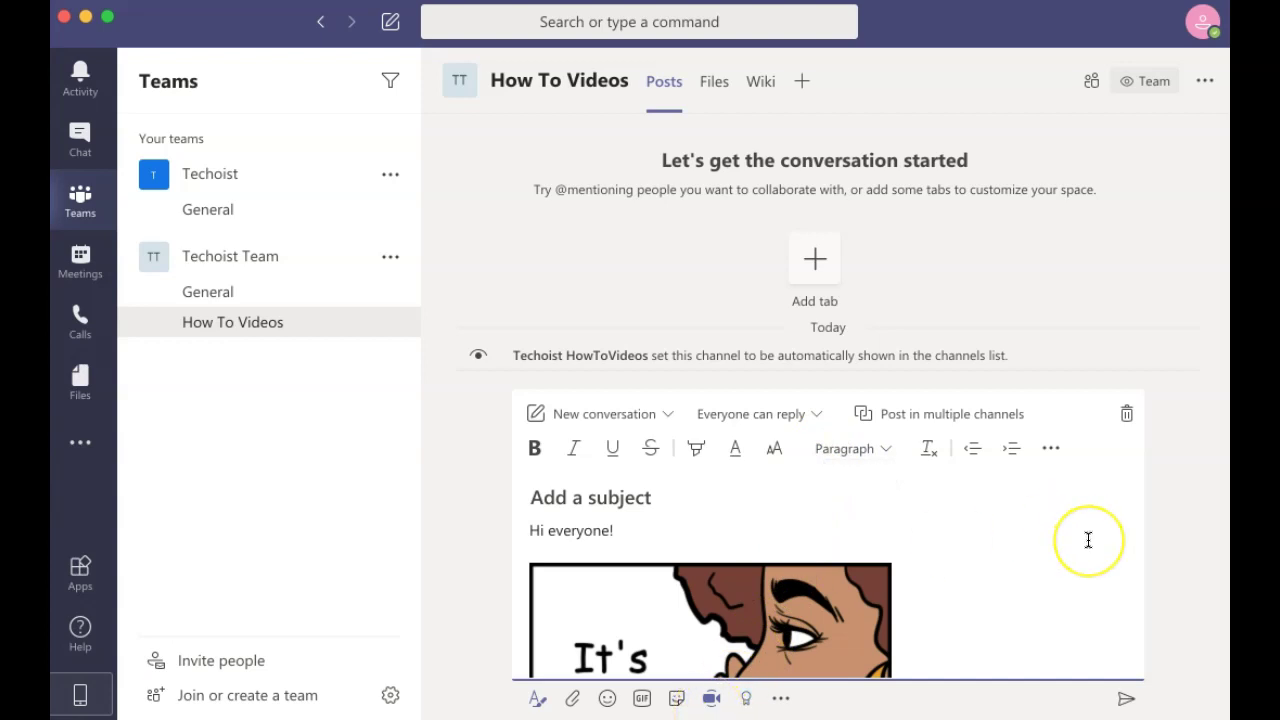
pyautogui.click(1063, 594)
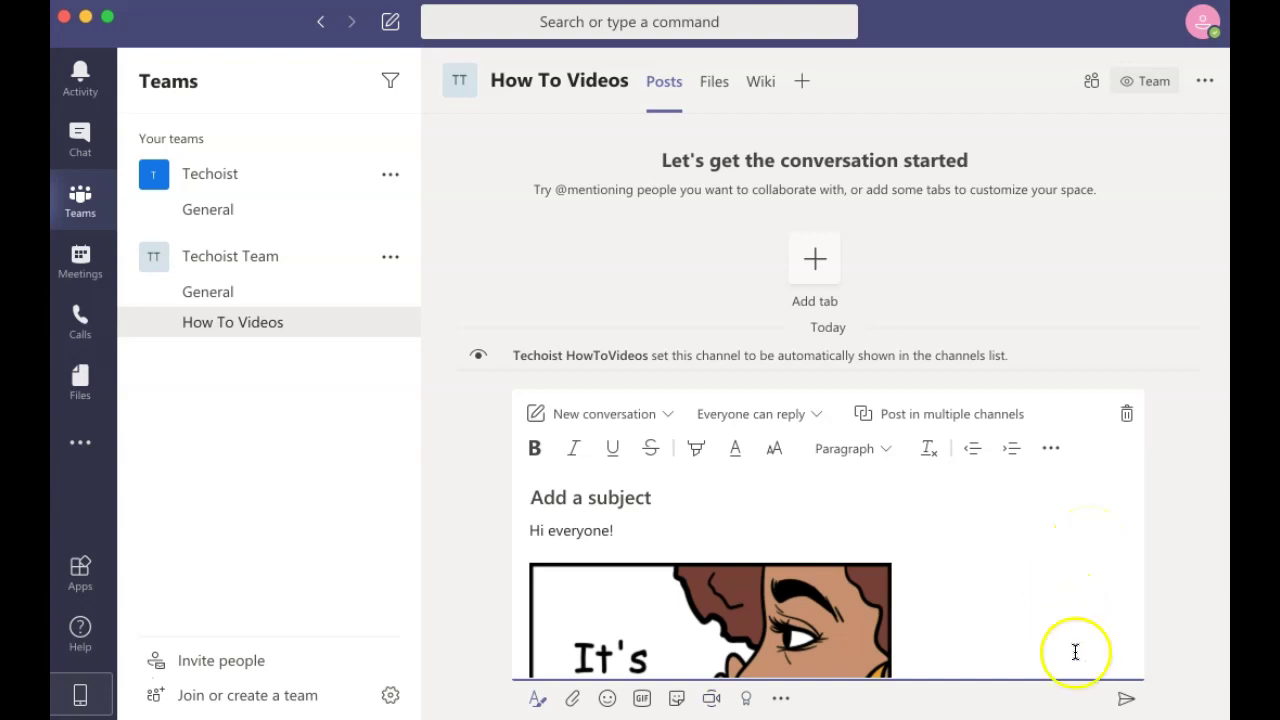
pyautogui.click(1125, 703)
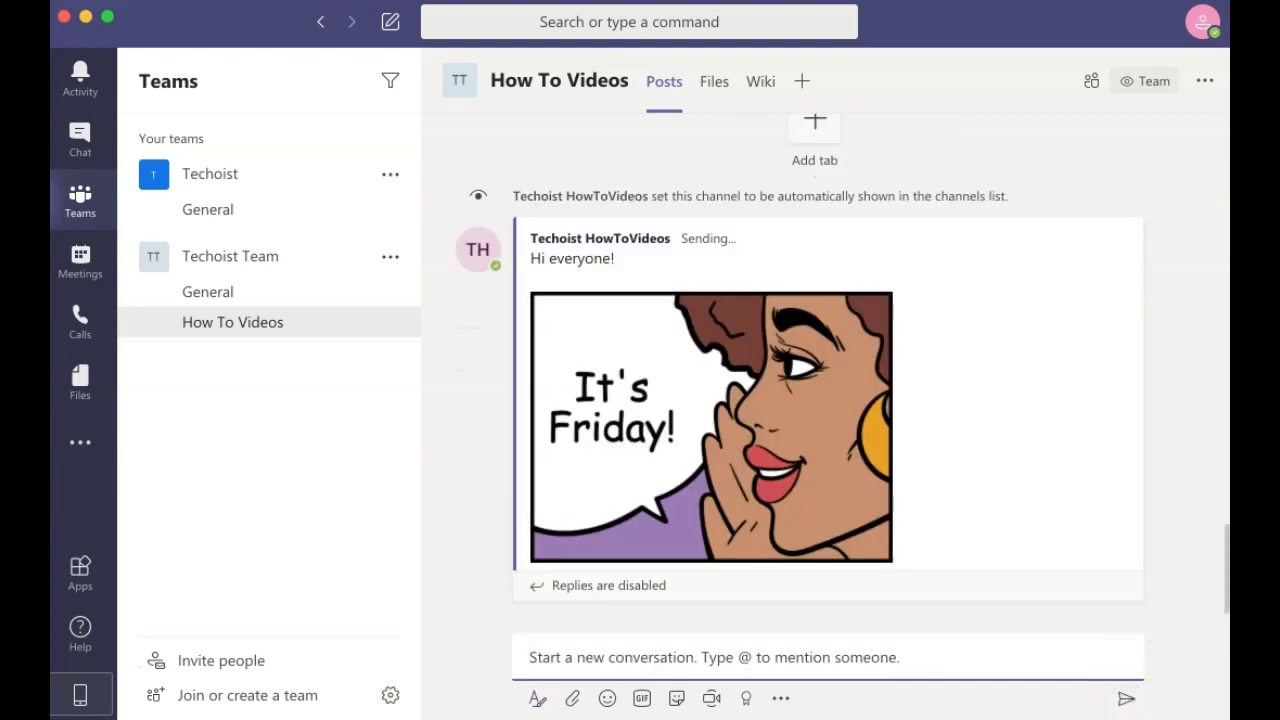
# Show the How To Videos channel's files and browse the apps available to add as a channel tab without adding any
pyautogui.click(705, 89)
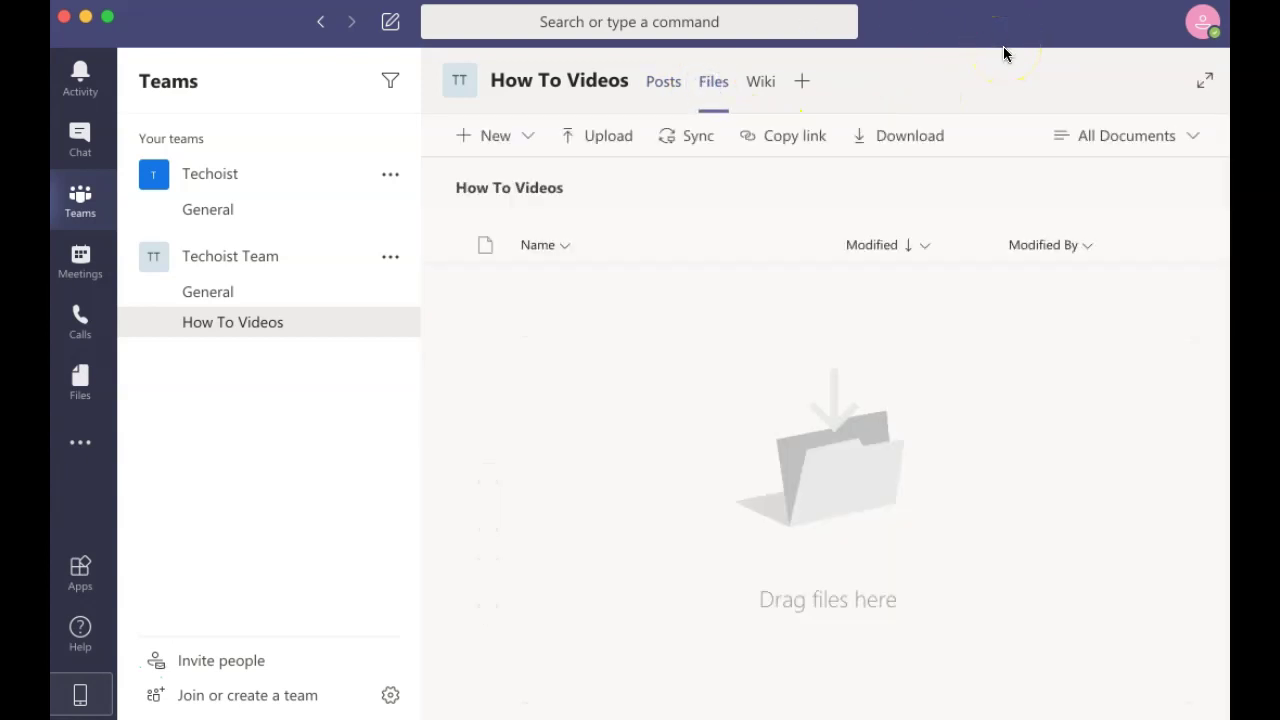
pyautogui.click(802, 88)
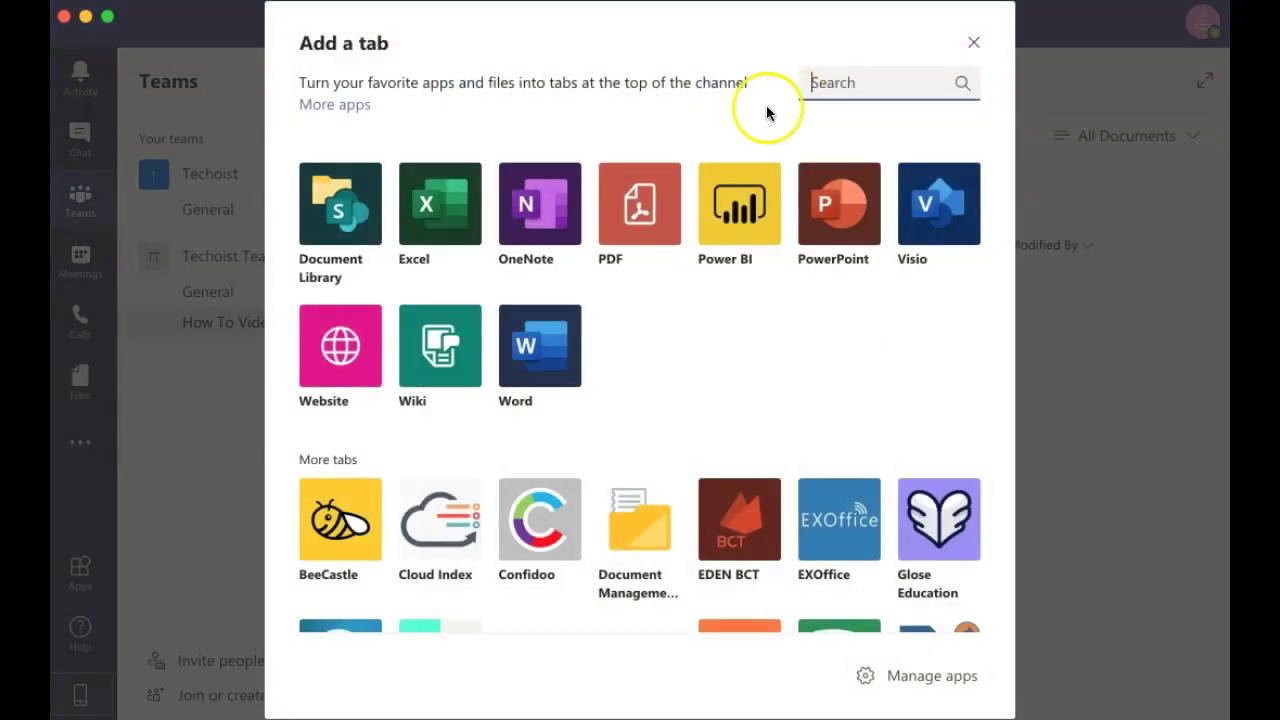
pyautogui.scroll(-1, 943, 377)
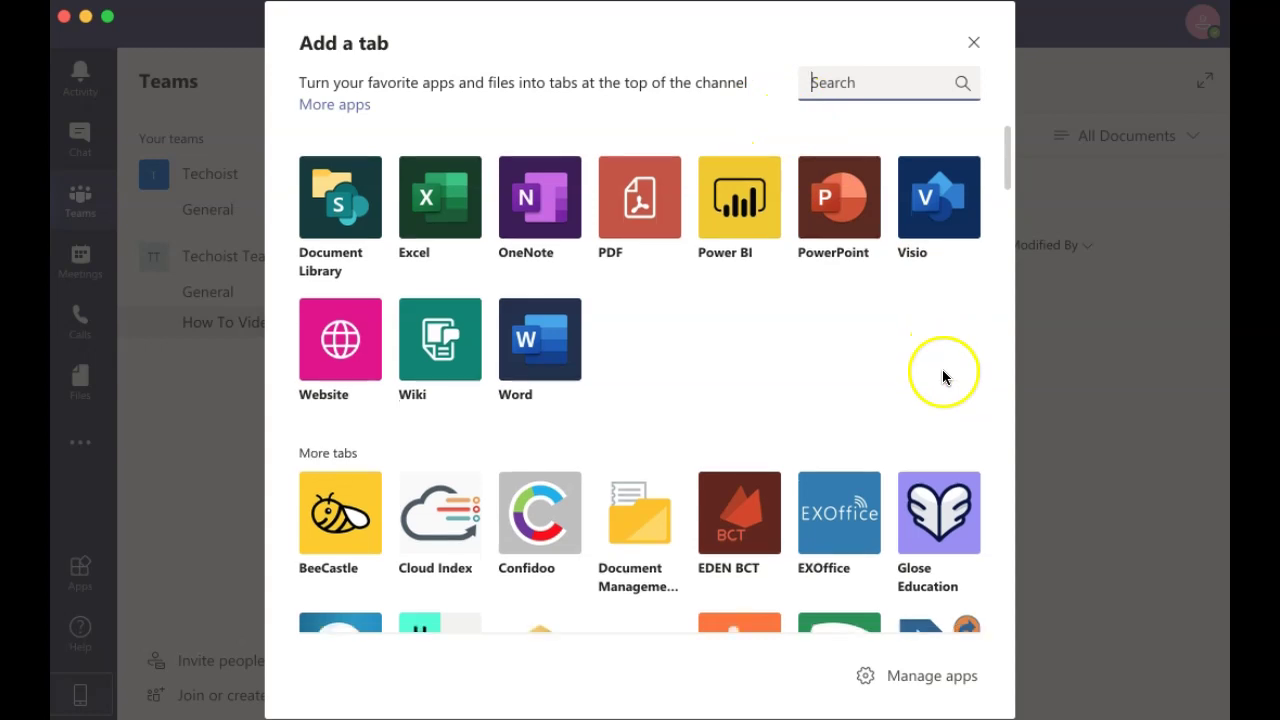
pyautogui.scroll(-15, 943, 377)
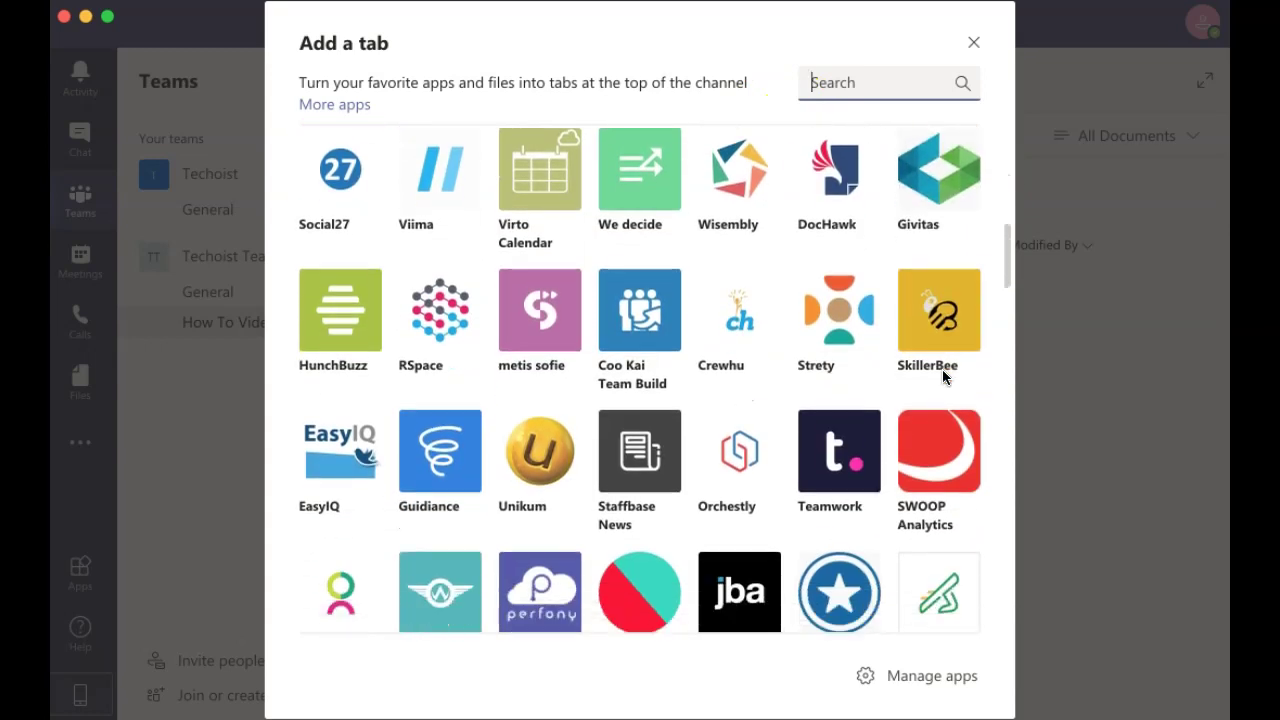
pyautogui.scroll(-9, 943, 373)
pyautogui.scroll(20, 943, 373)
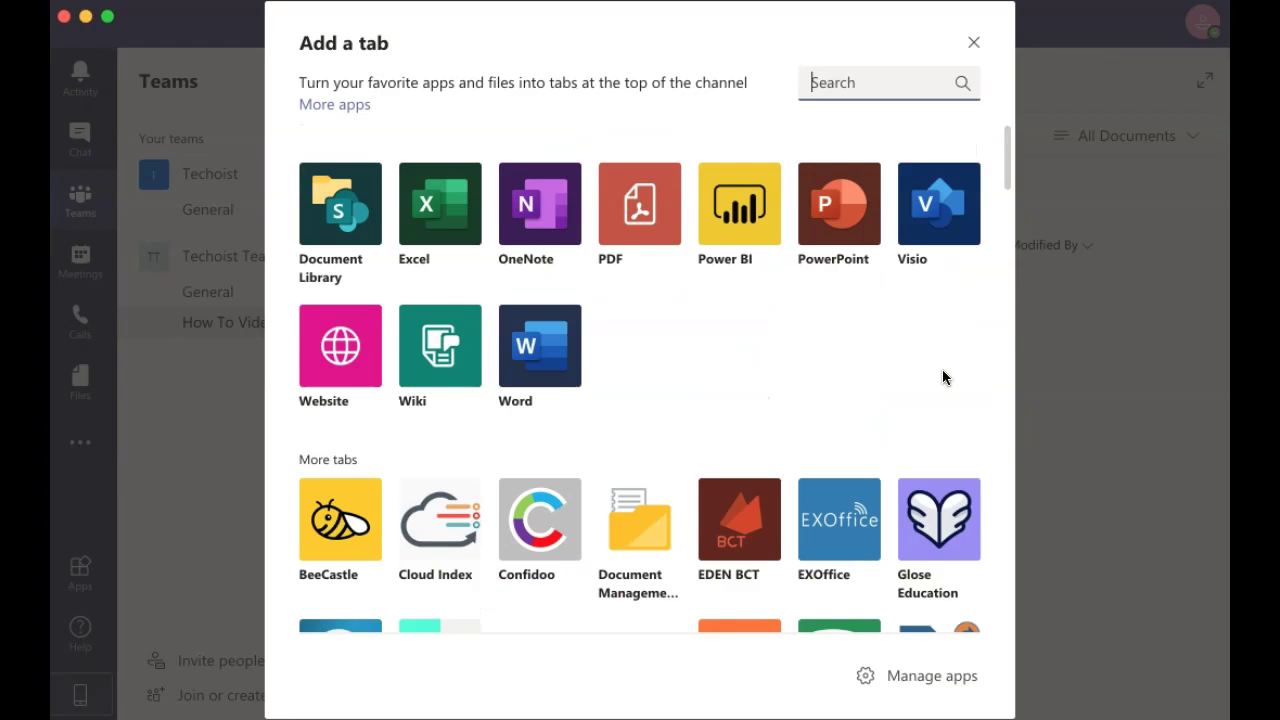
pyautogui.scroll(-15, 942, 377)
pyautogui.click(975, 42)
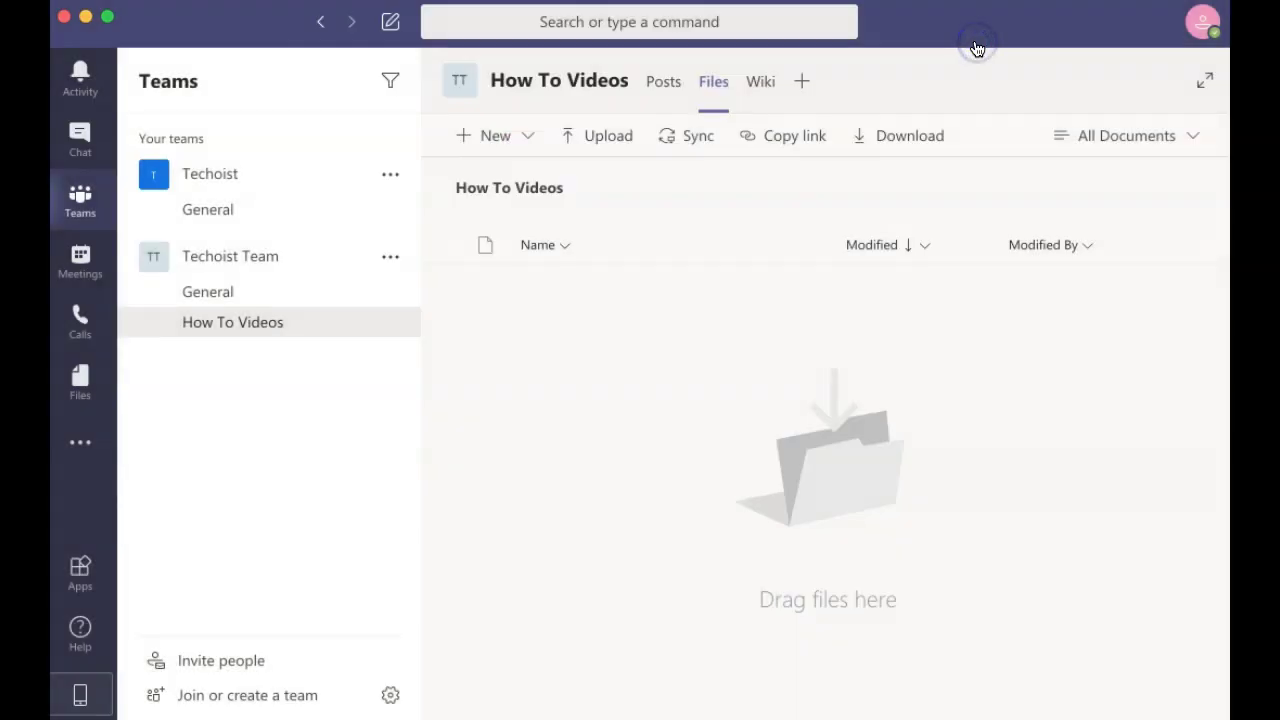
# Review the management options for the How To Videos channel in Techoist Team and pin the channel
pyautogui.click(496, 404)
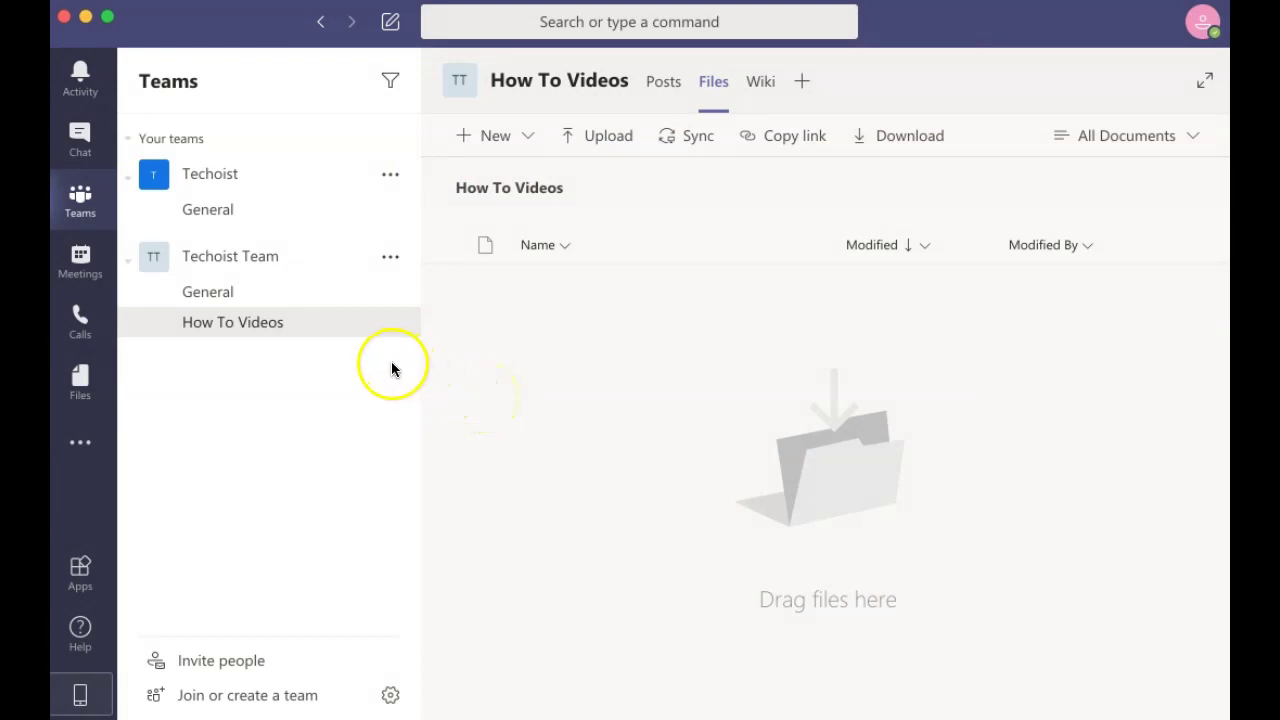
pyautogui.moveTo(393, 328)
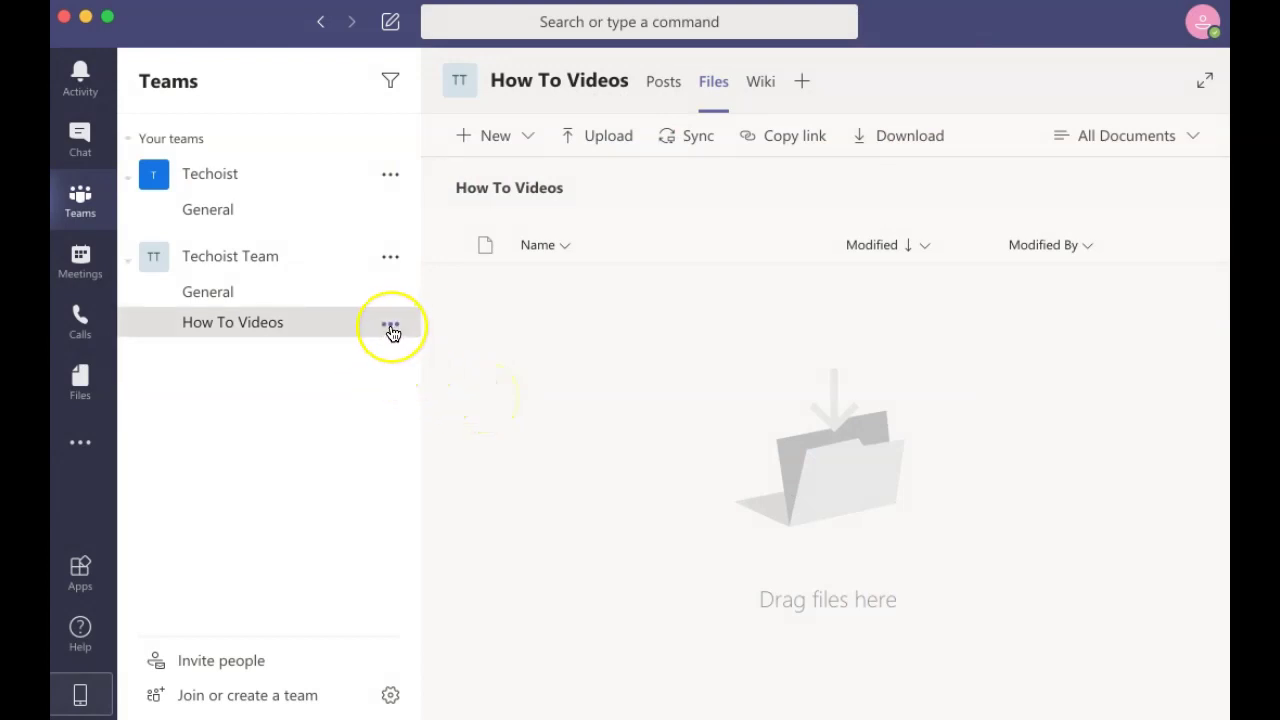
pyautogui.click(391, 328)
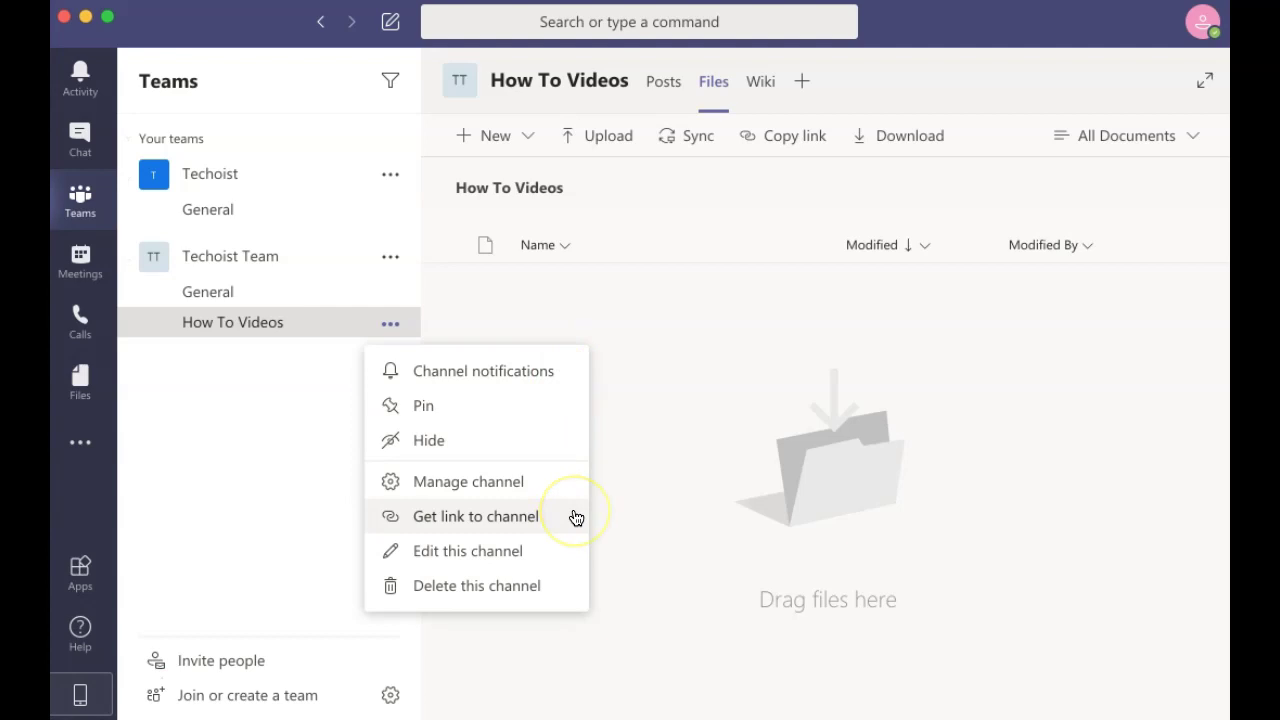
pyautogui.click(570, 553)
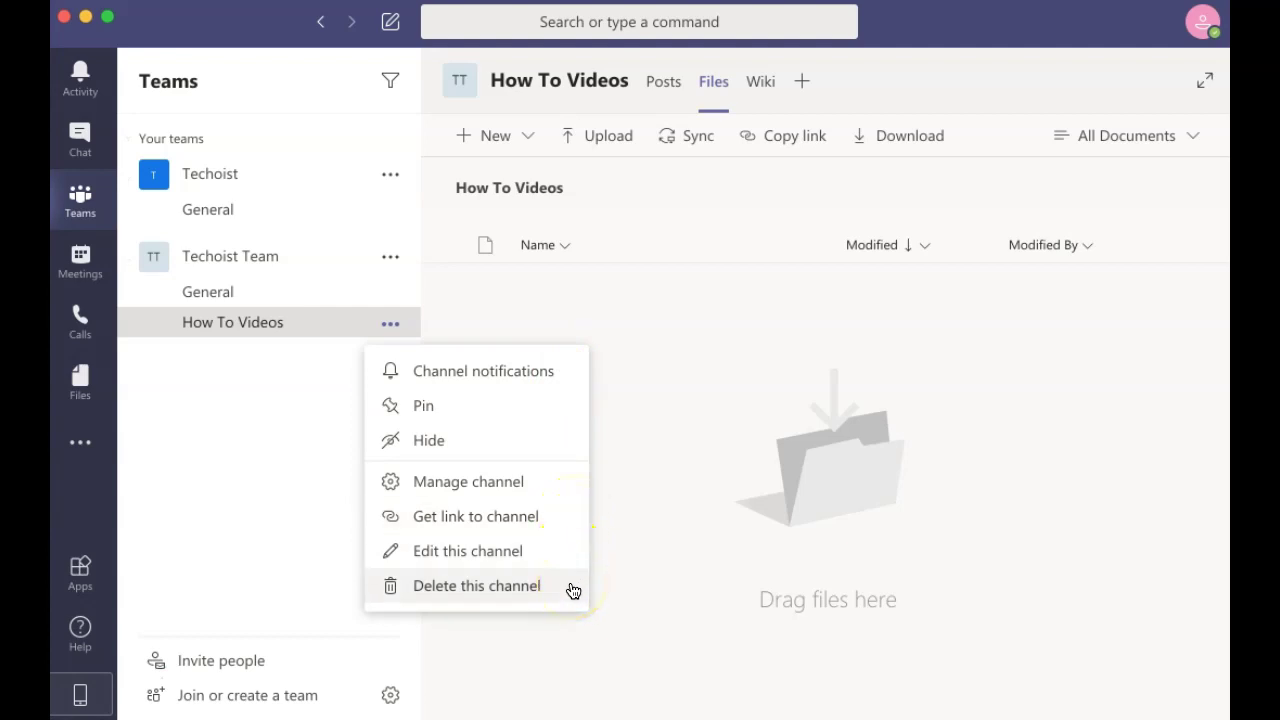
pyautogui.click(532, 397)
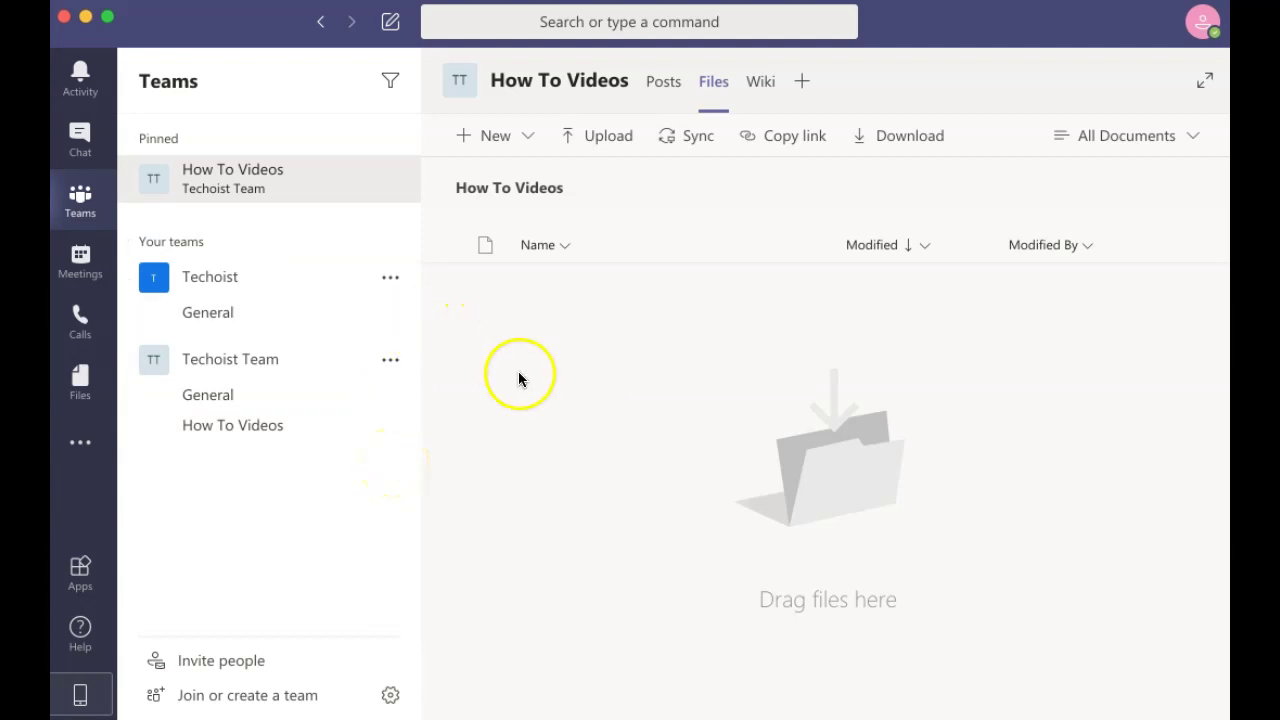
# Examine the management options available for Techoist Team, such as adding members, editing the team and managing tags
pyautogui.click(397, 364)
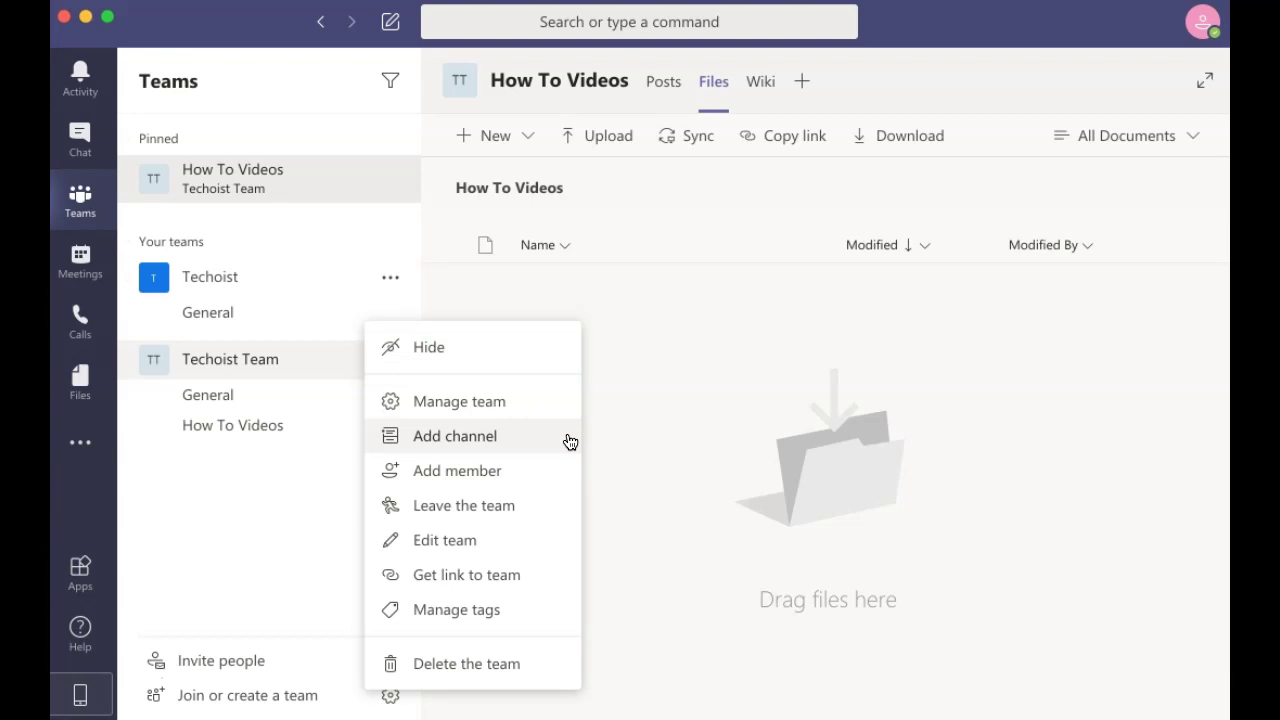
pyautogui.click(567, 471)
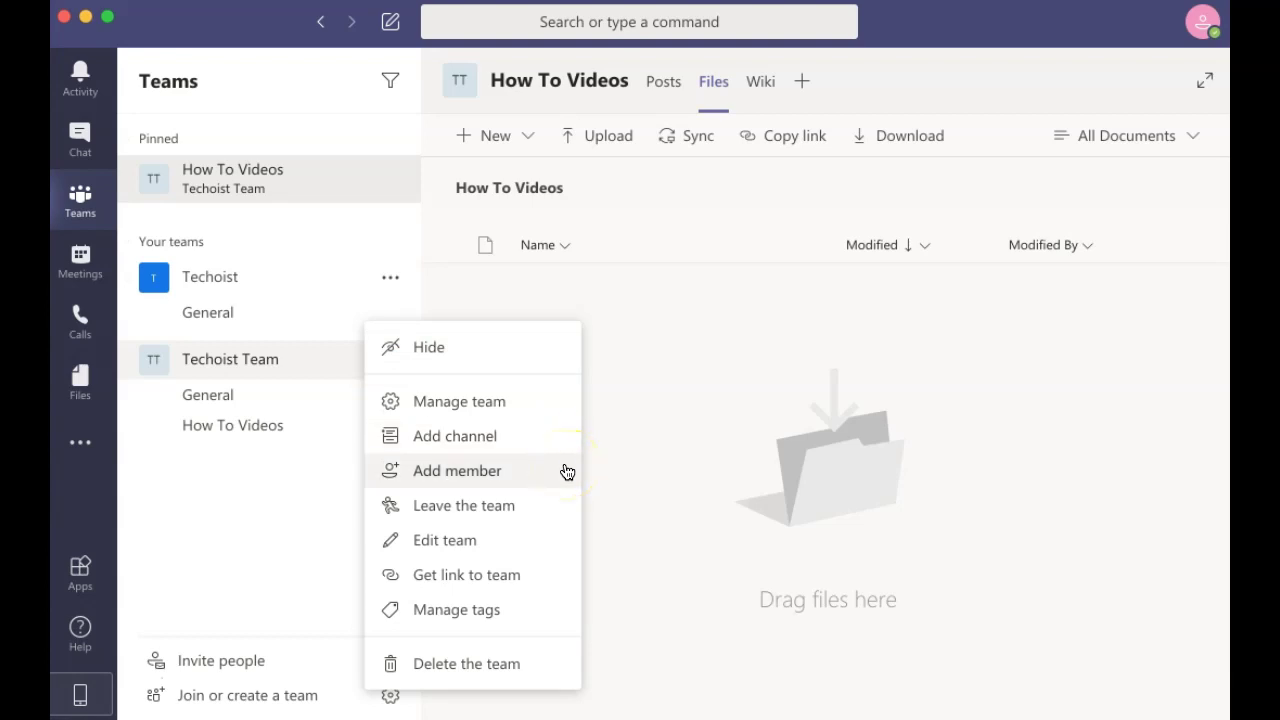
pyautogui.click(565, 500)
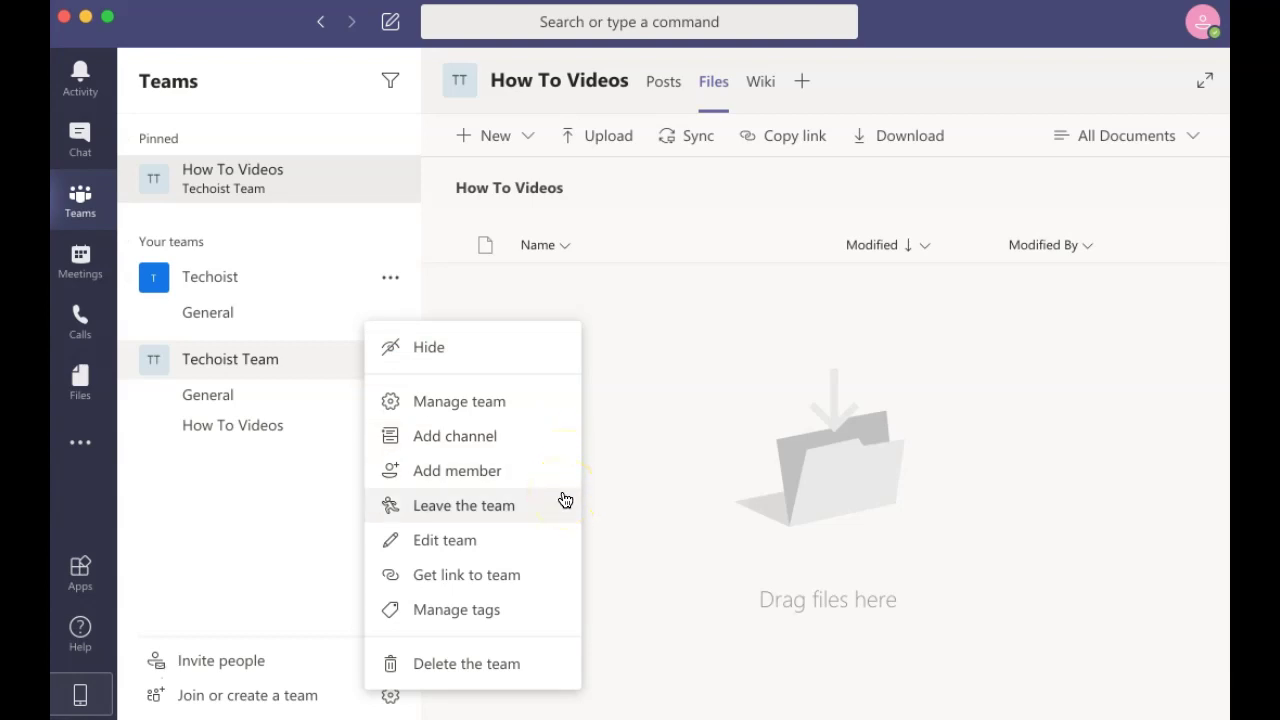
pyautogui.click(562, 504)
pyautogui.click(555, 543)
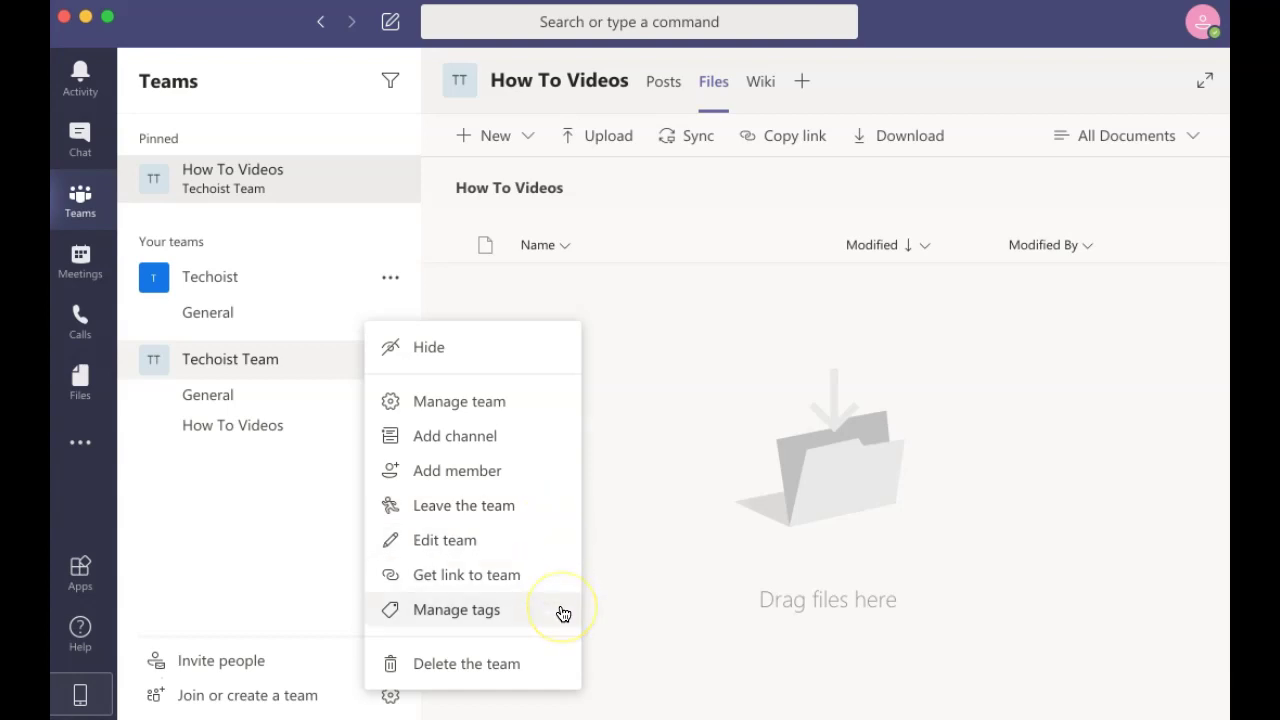
pyautogui.click(306, 551)
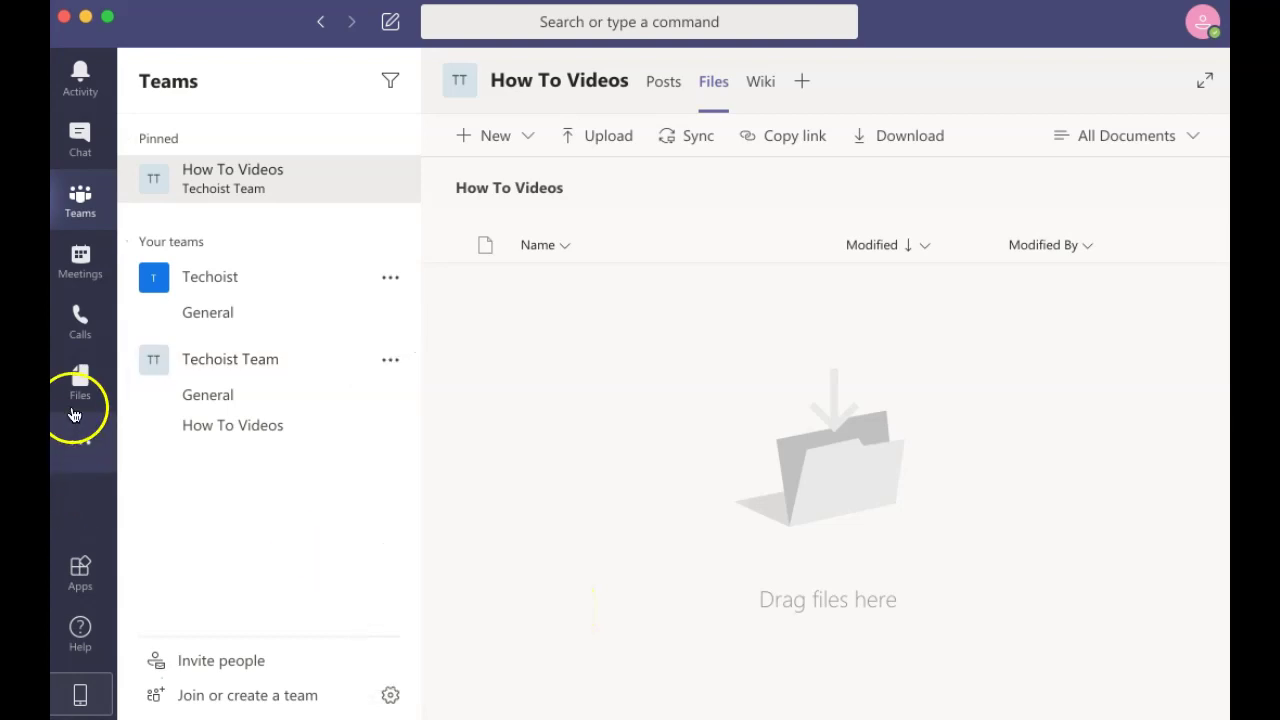
# Schedule a meeting titled "Techoist Meeting" for Jun 8, 2020, 3:30 PM to 4:00 PM, and check its invitation sharing options
pyautogui.click(88, 284)
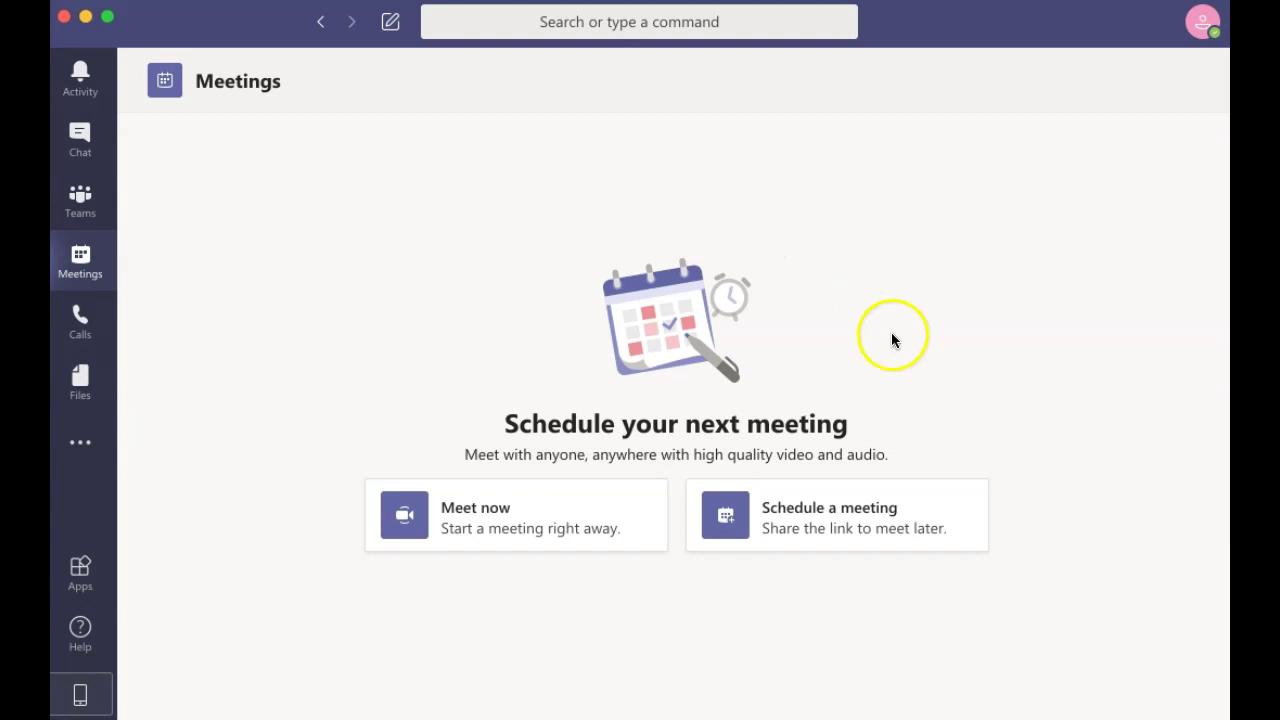
pyautogui.click(949, 495)
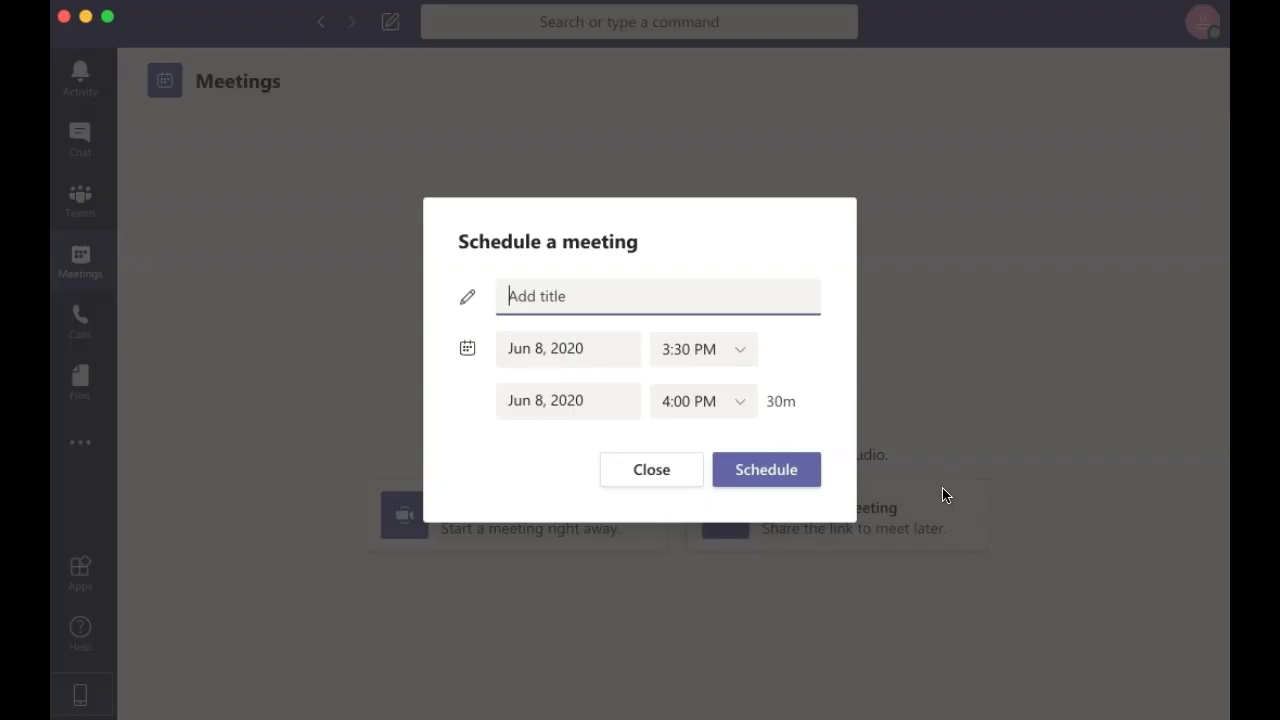
pyautogui.write('Techoist Meeting')
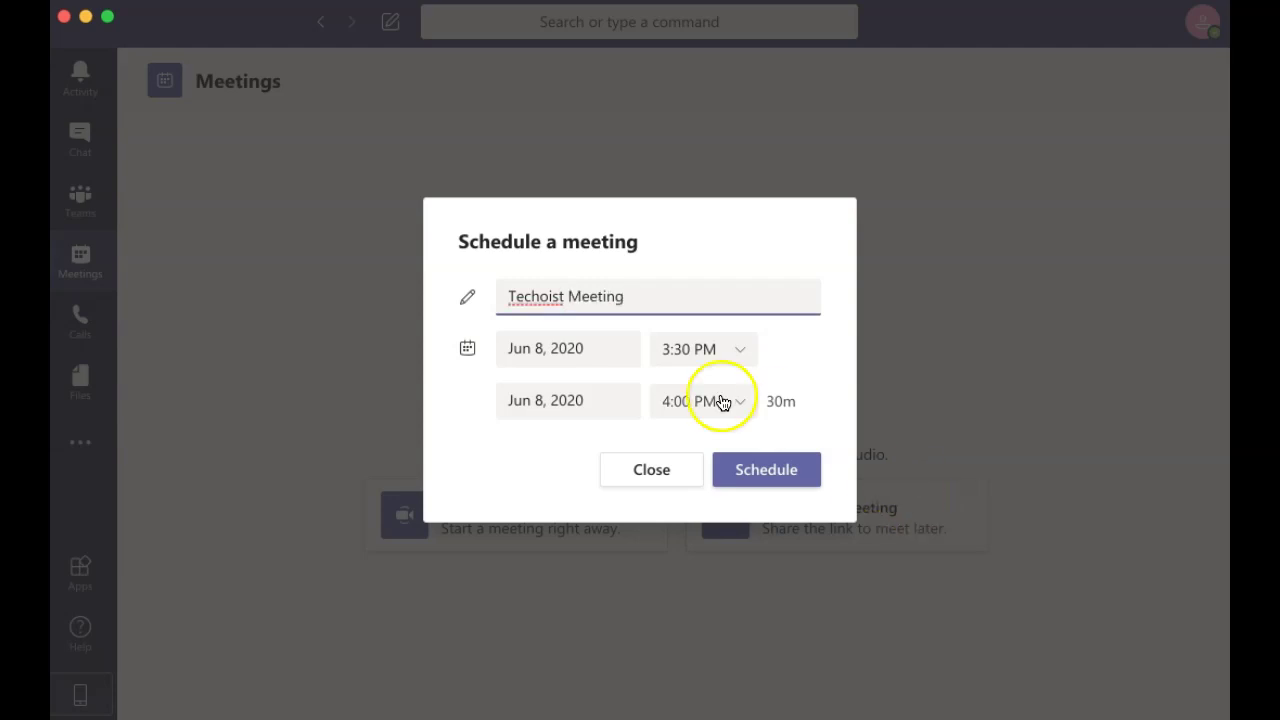
pyautogui.click(797, 469)
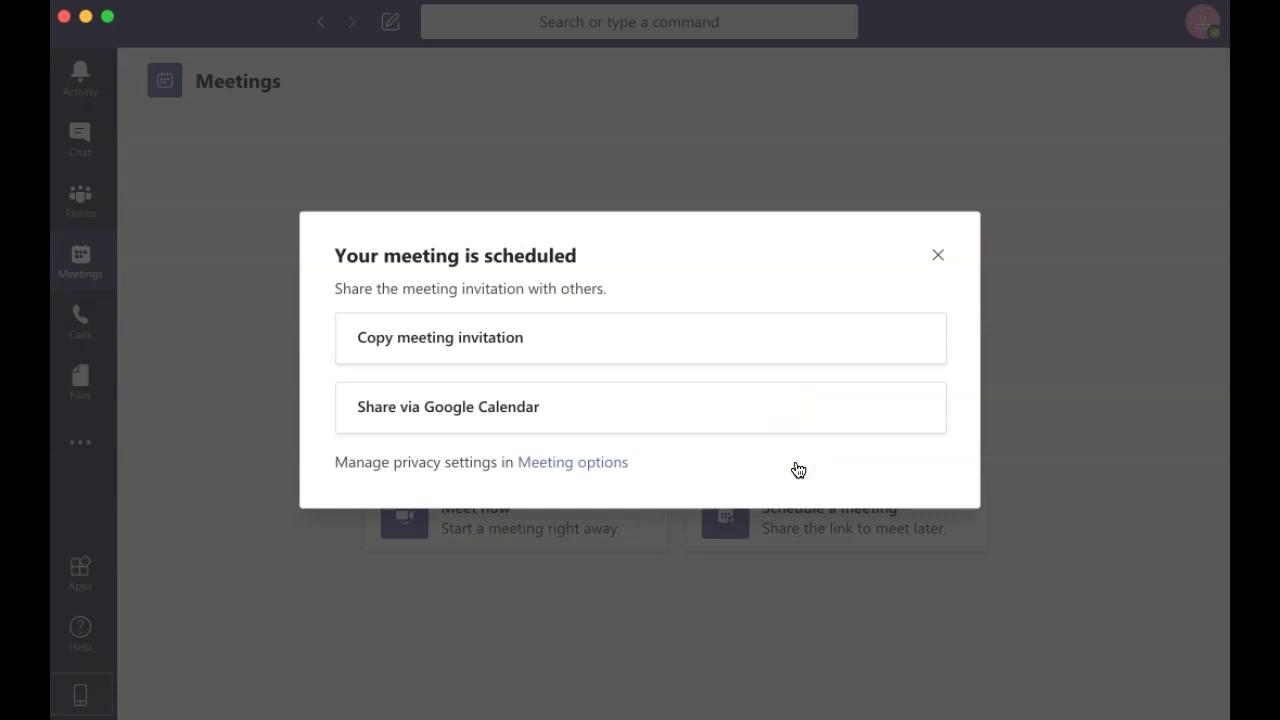
pyautogui.click(814, 336)
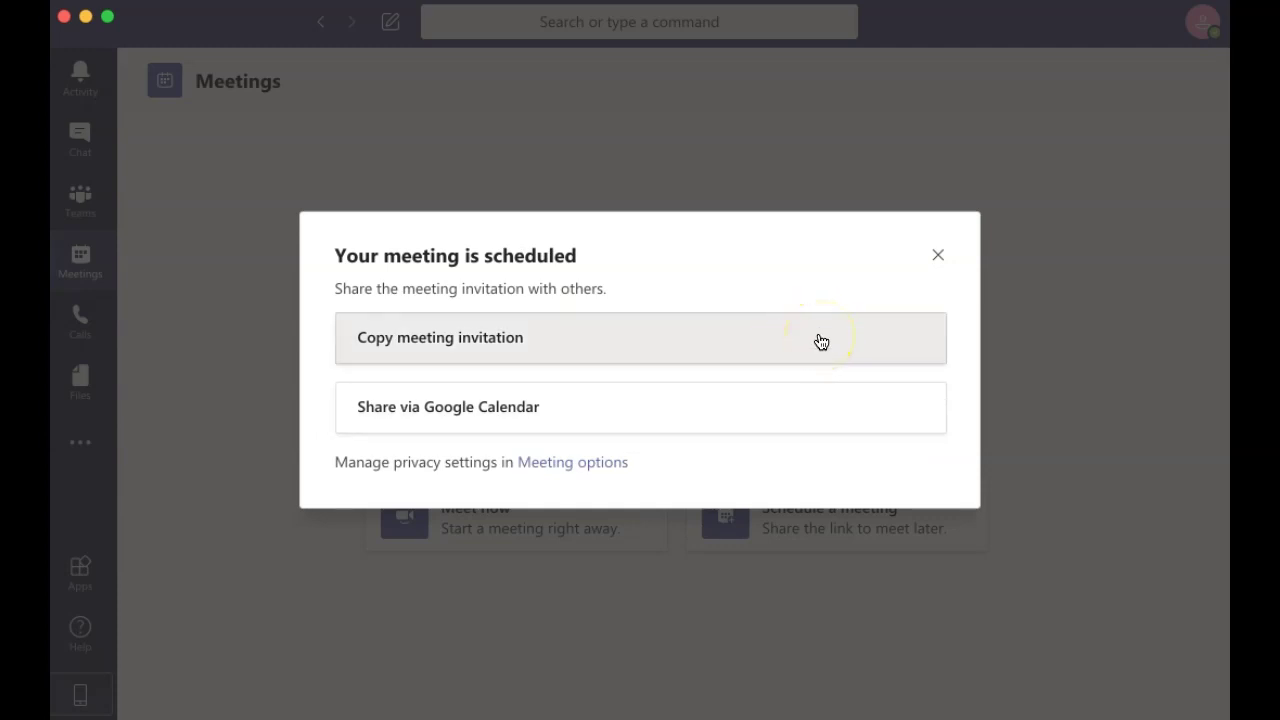
pyautogui.click(814, 397)
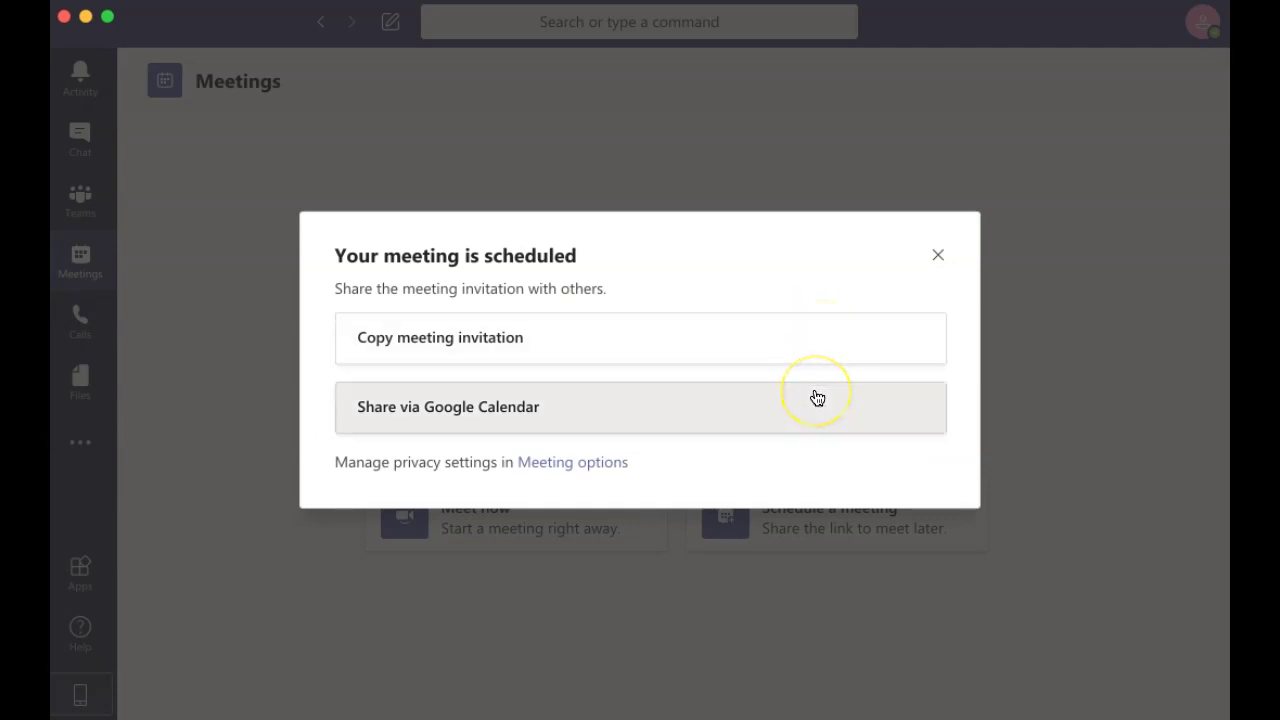
pyautogui.click(938, 255)
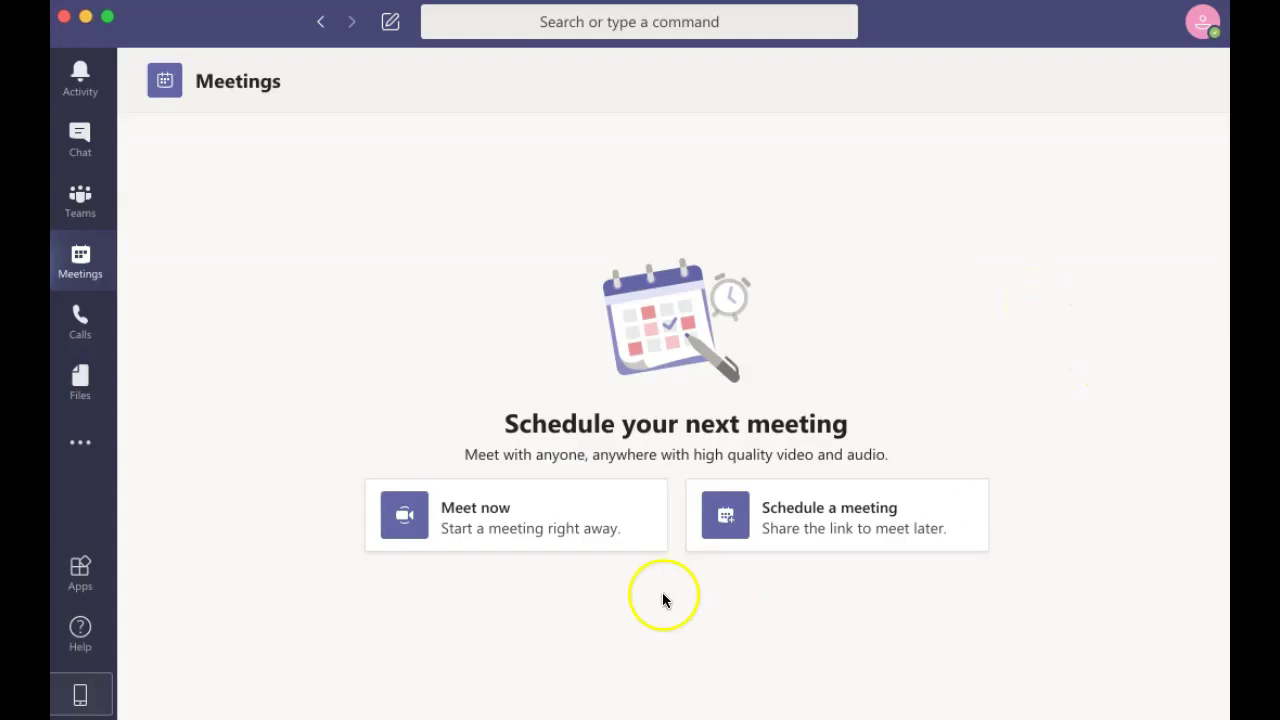
# Preview the audio and video settings of an instant meeting without joining it, and view the Calls section
pyautogui.click(634, 536)
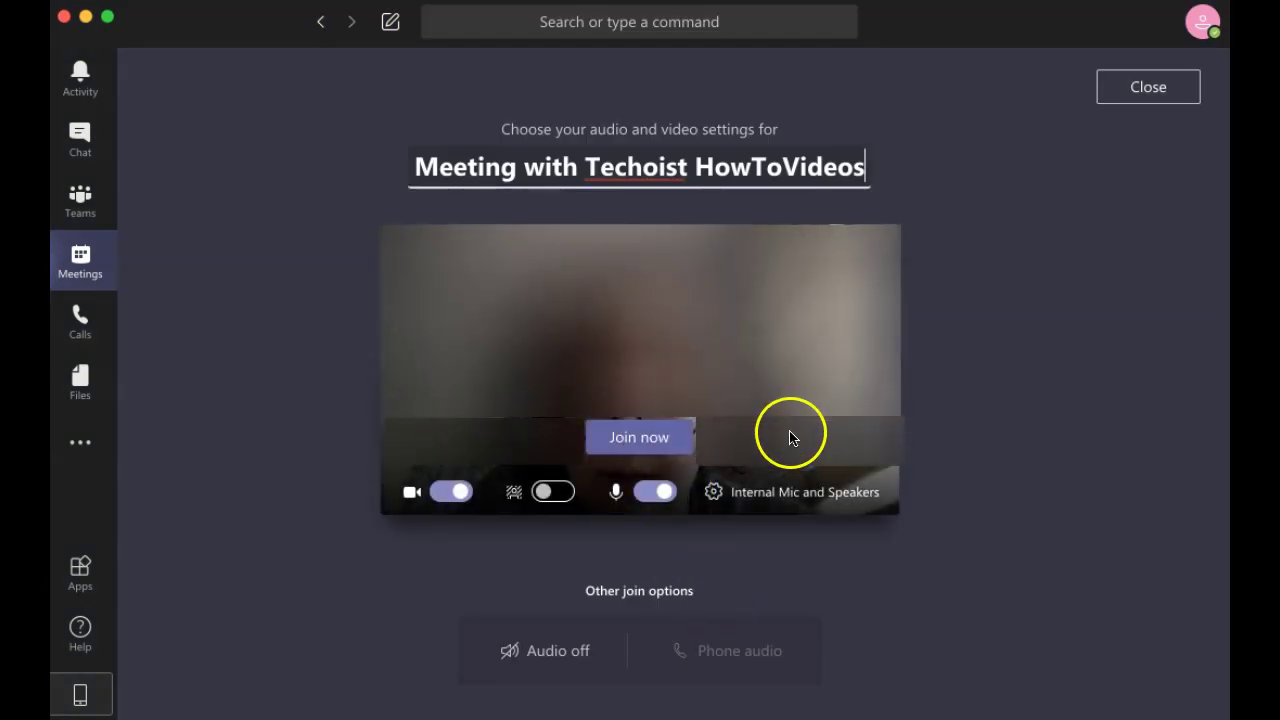
pyautogui.click(1164, 100)
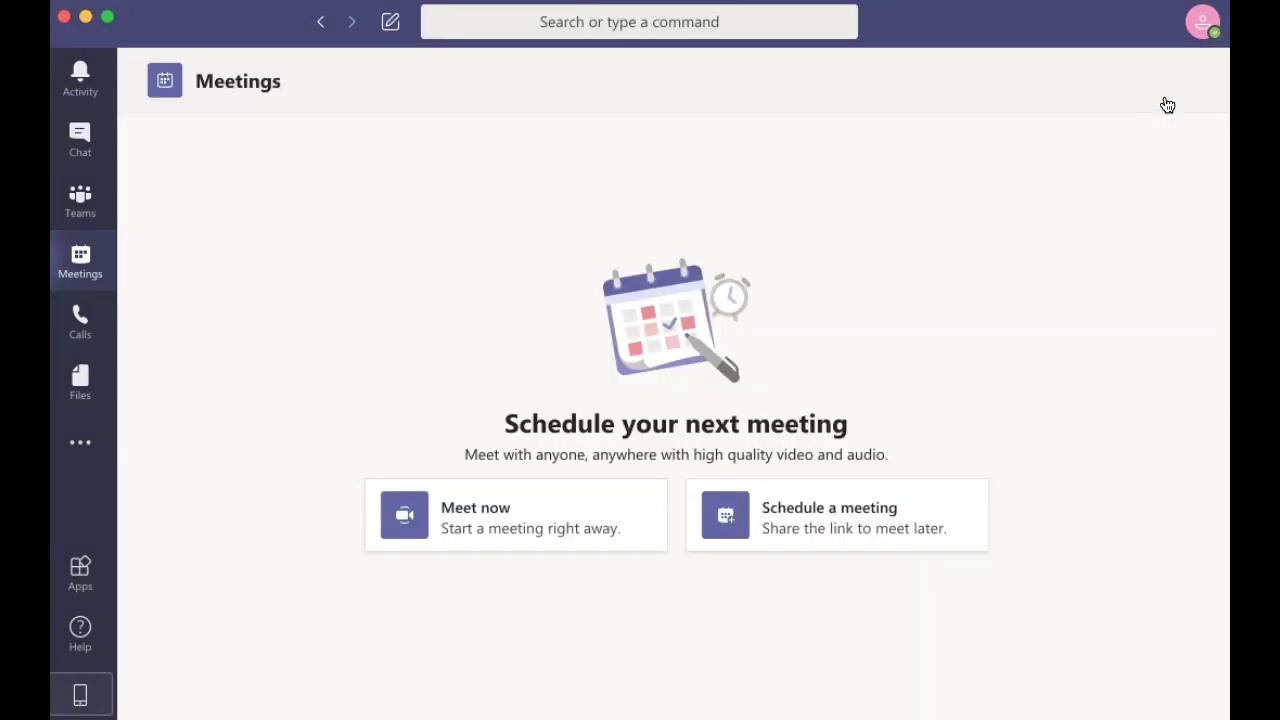
pyautogui.click(85, 318)
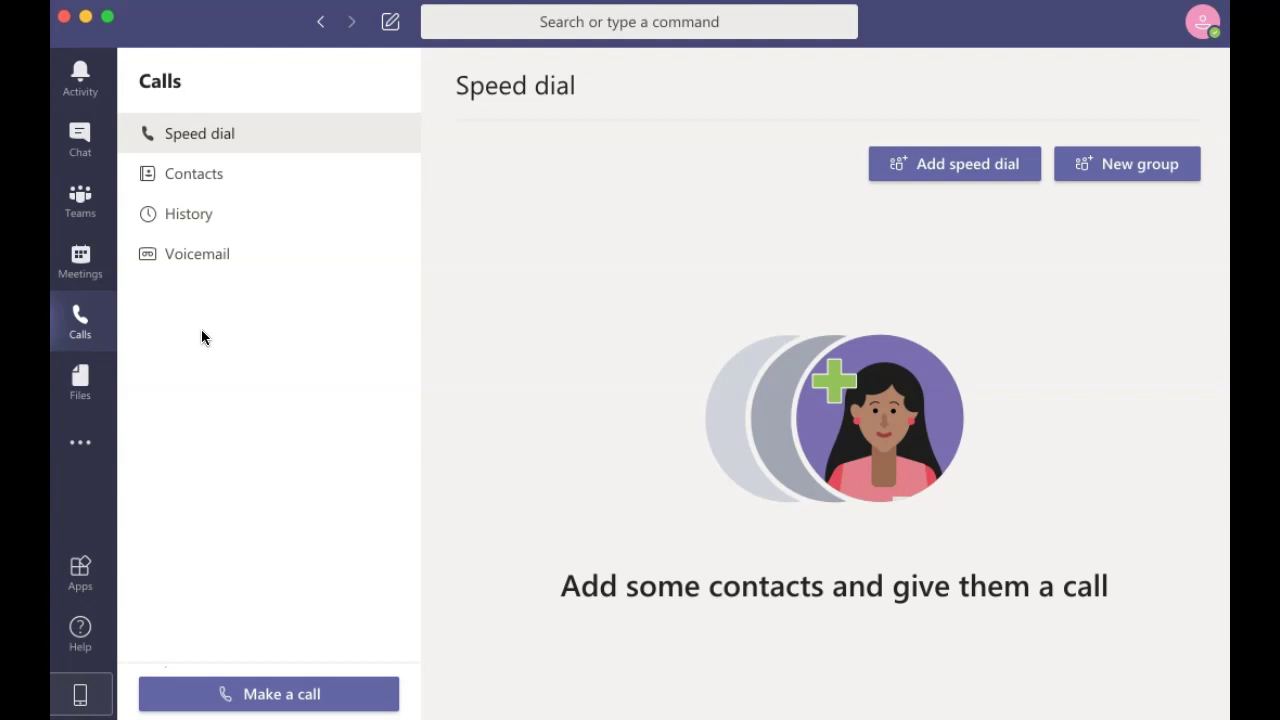
# Look through the Files section, viewing the Microsoft Teams files, Downloads and OneDrive cloud storage
pyautogui.click(88, 392)
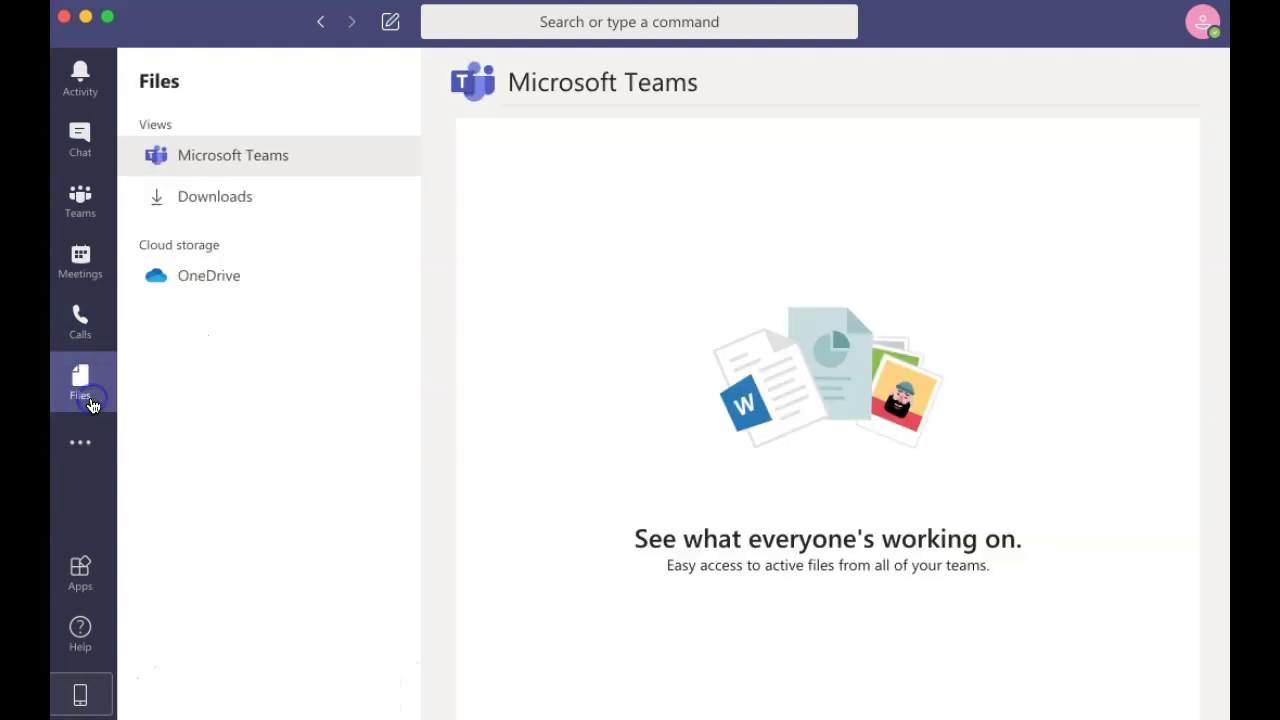
pyautogui.click(88, 392)
pyautogui.click(293, 430)
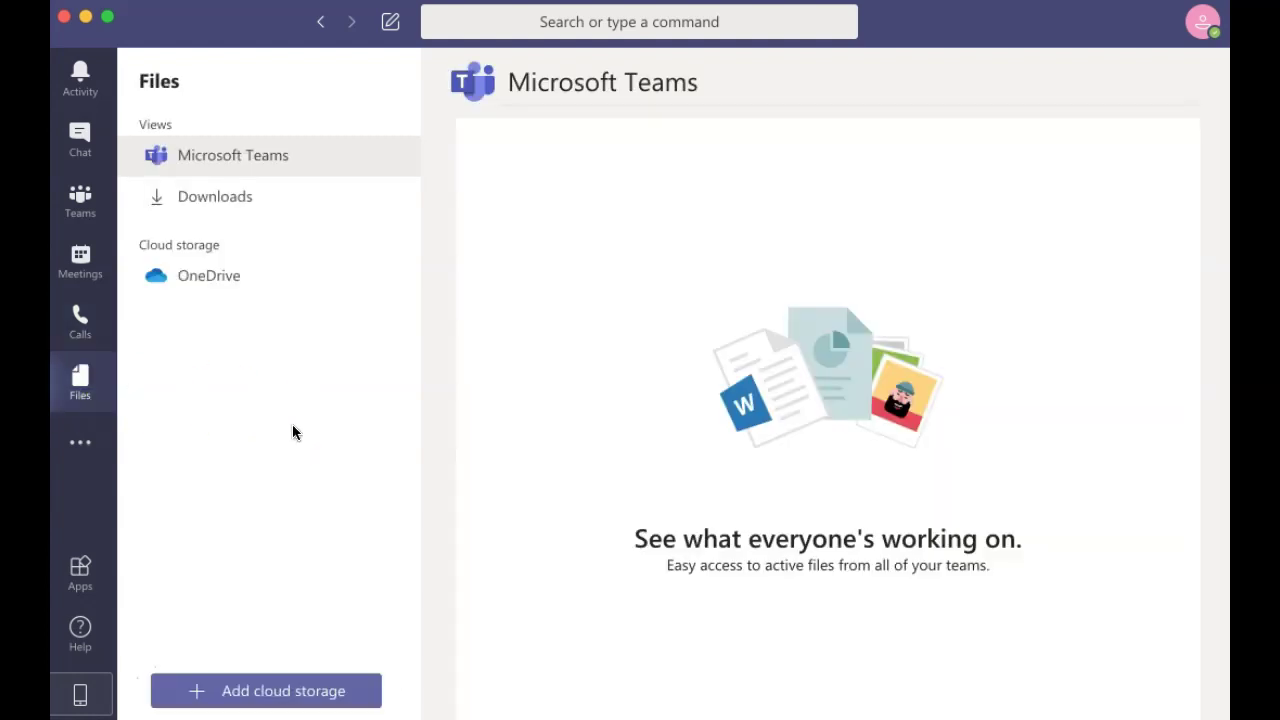
pyautogui.click(365, 195)
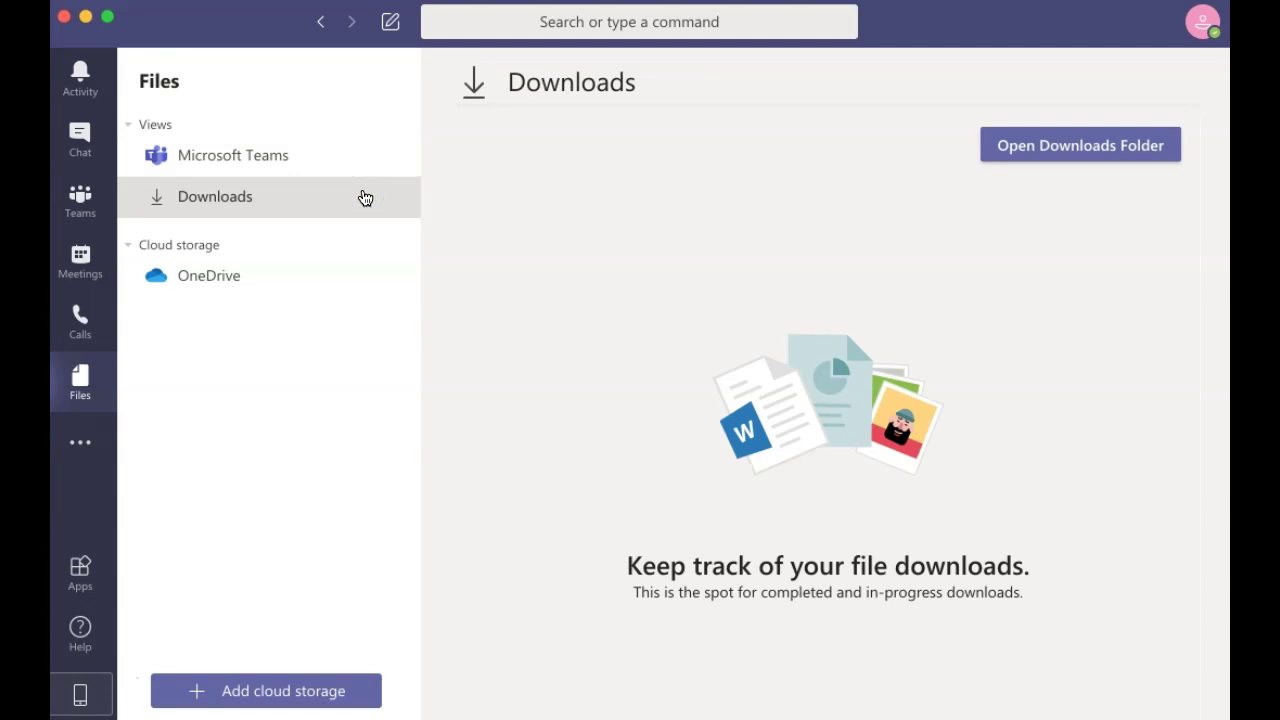
pyautogui.click(343, 278)
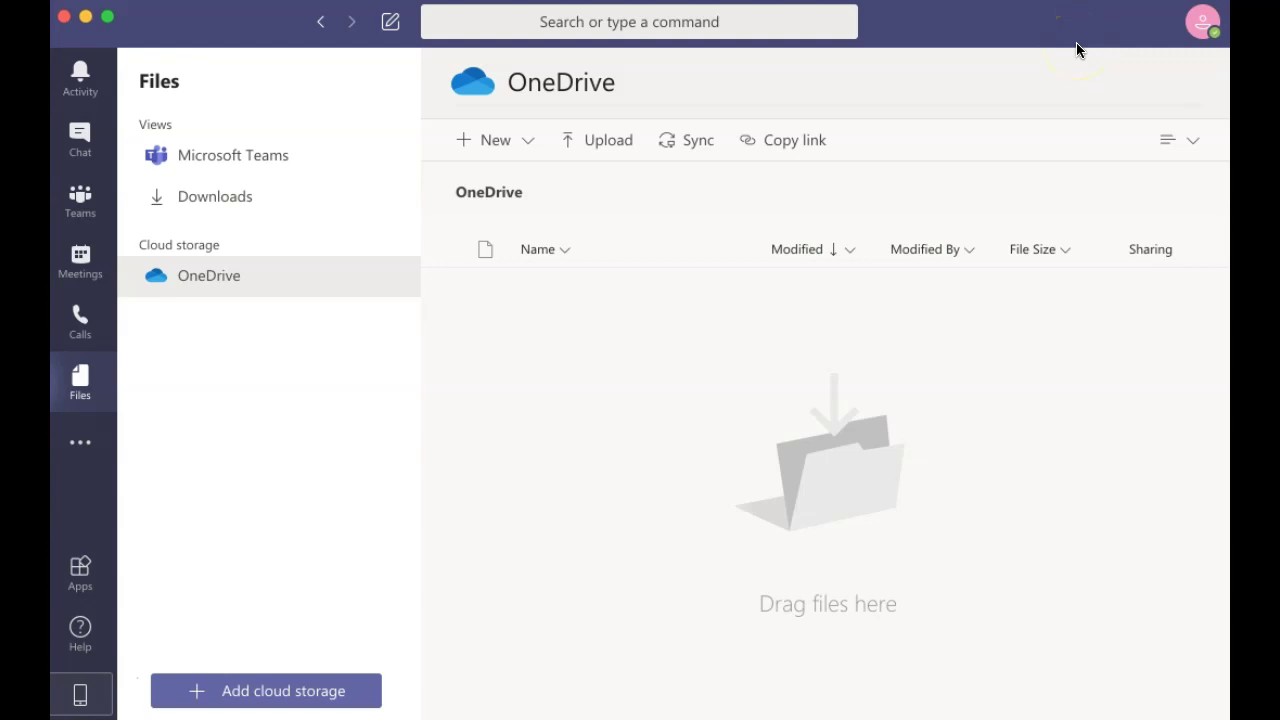
# Examine the profile account options and the available presence statuses without changing the current status
pyautogui.click(1204, 36)
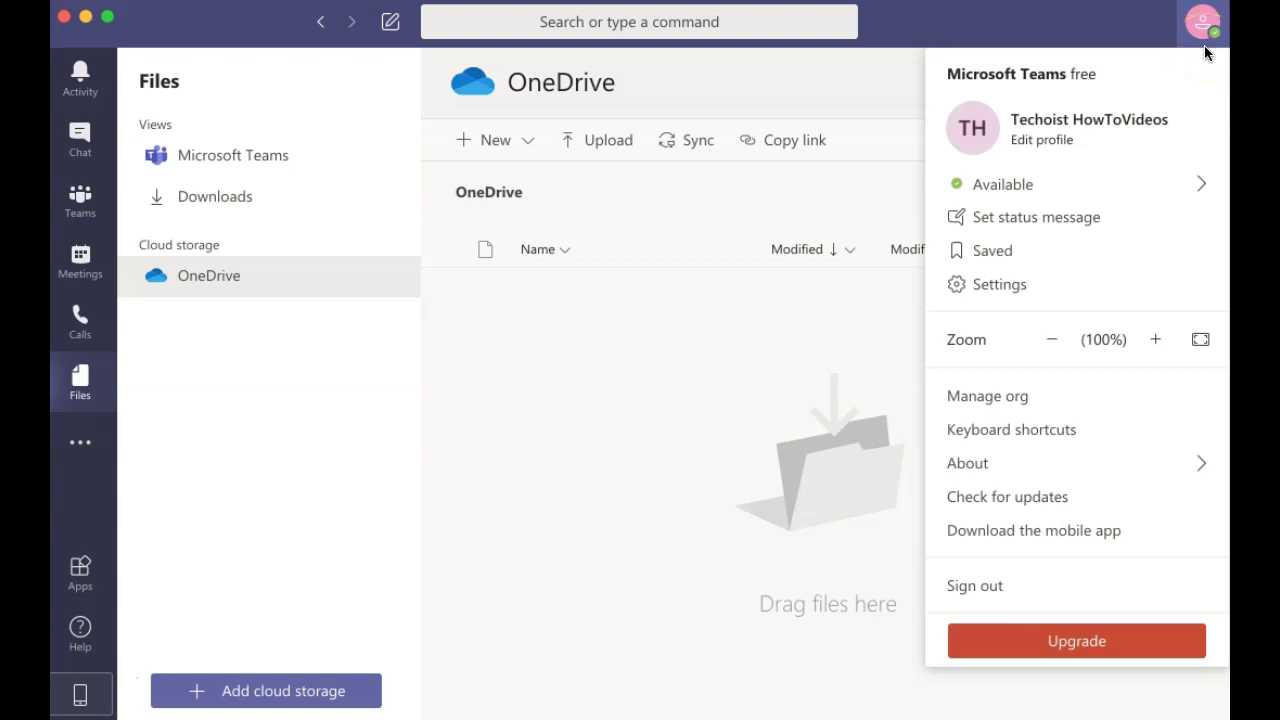
pyautogui.click(1205, 185)
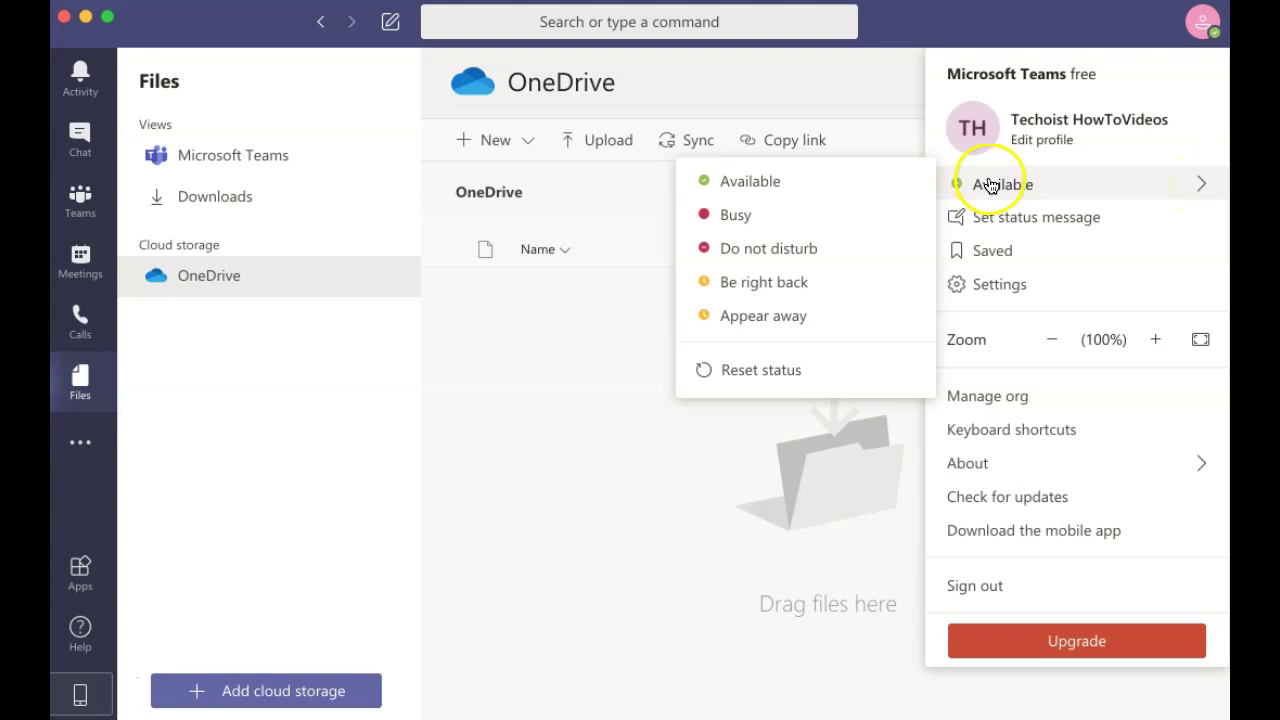
pyautogui.click(903, 204)
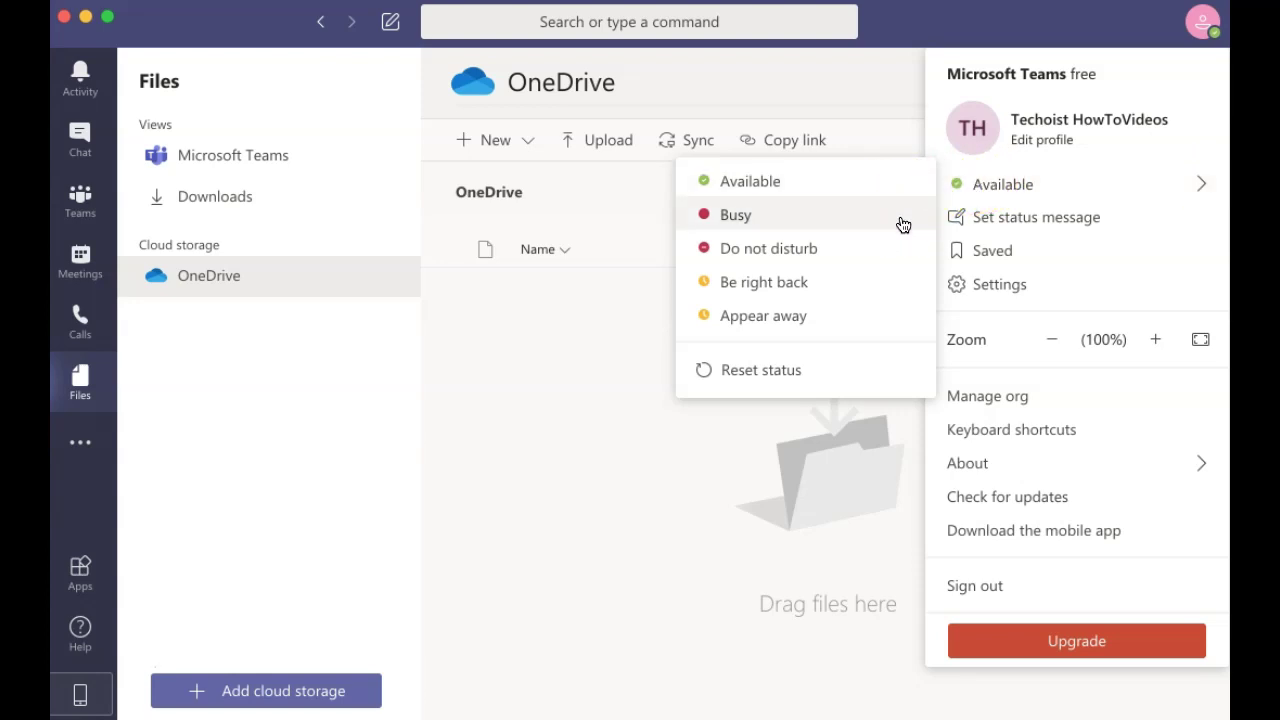
pyautogui.click(898, 253)
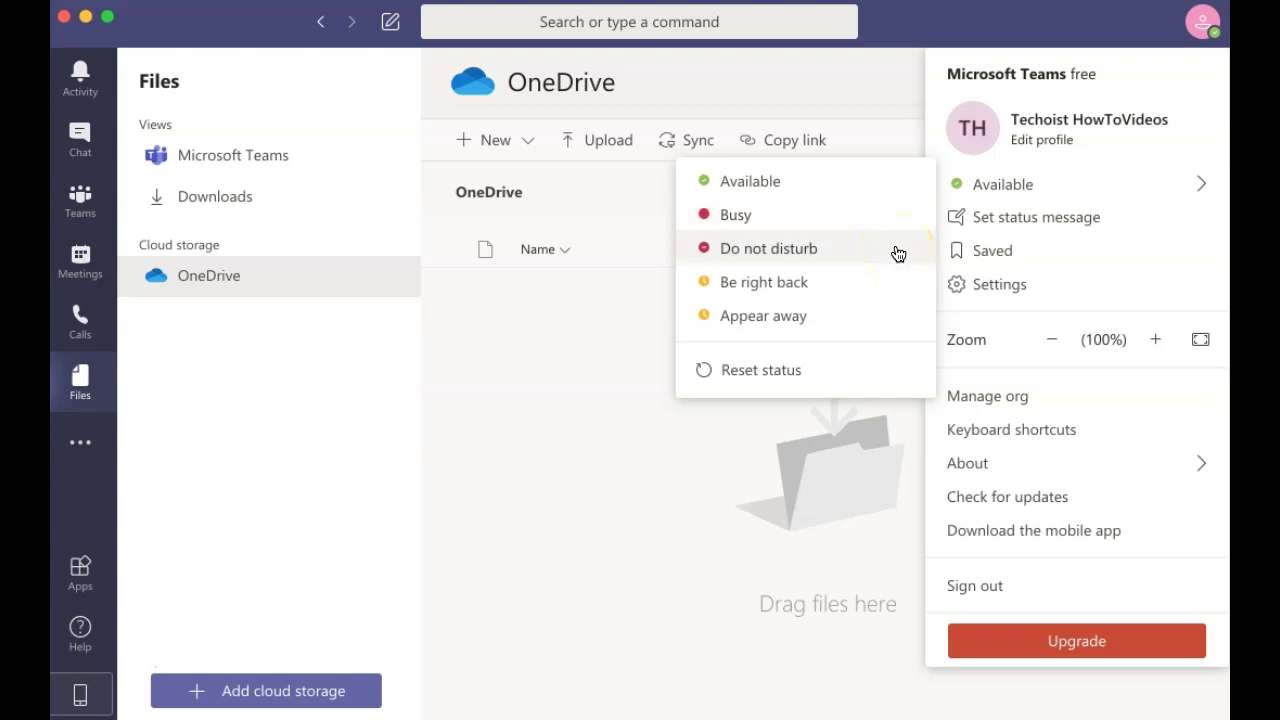
pyautogui.click(889, 283)
pyautogui.click(888, 330)
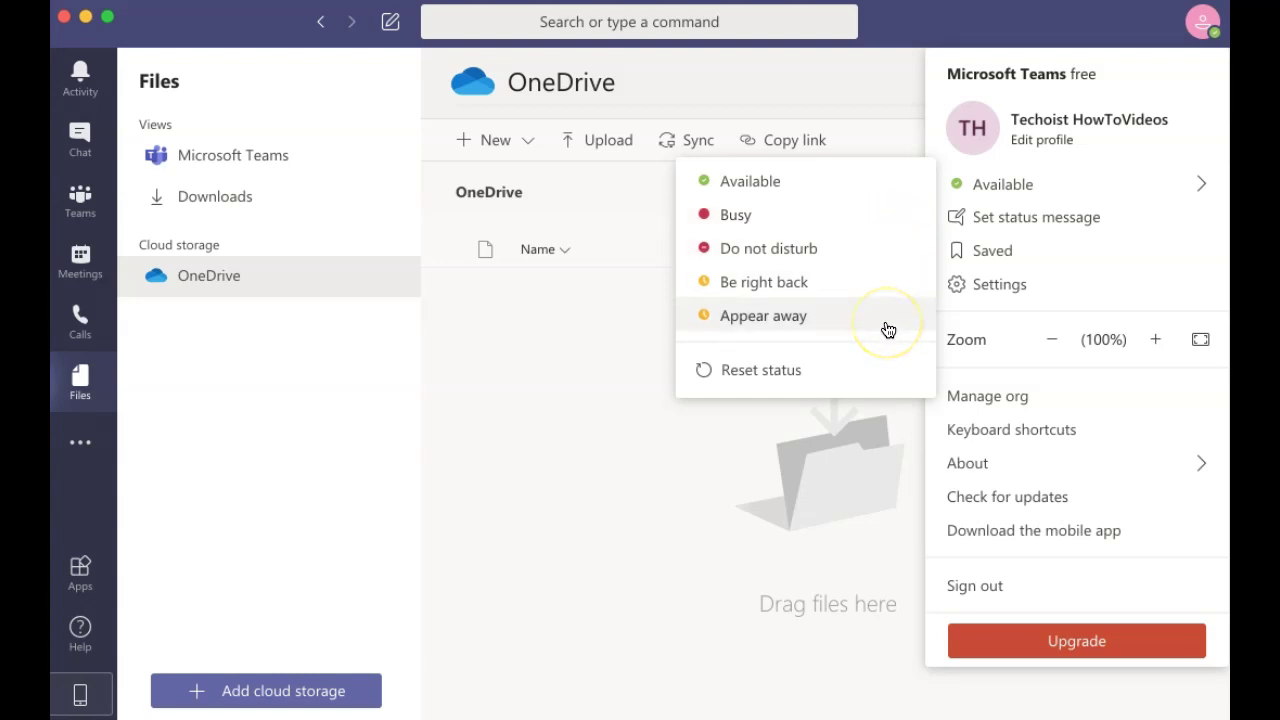
pyautogui.click(869, 101)
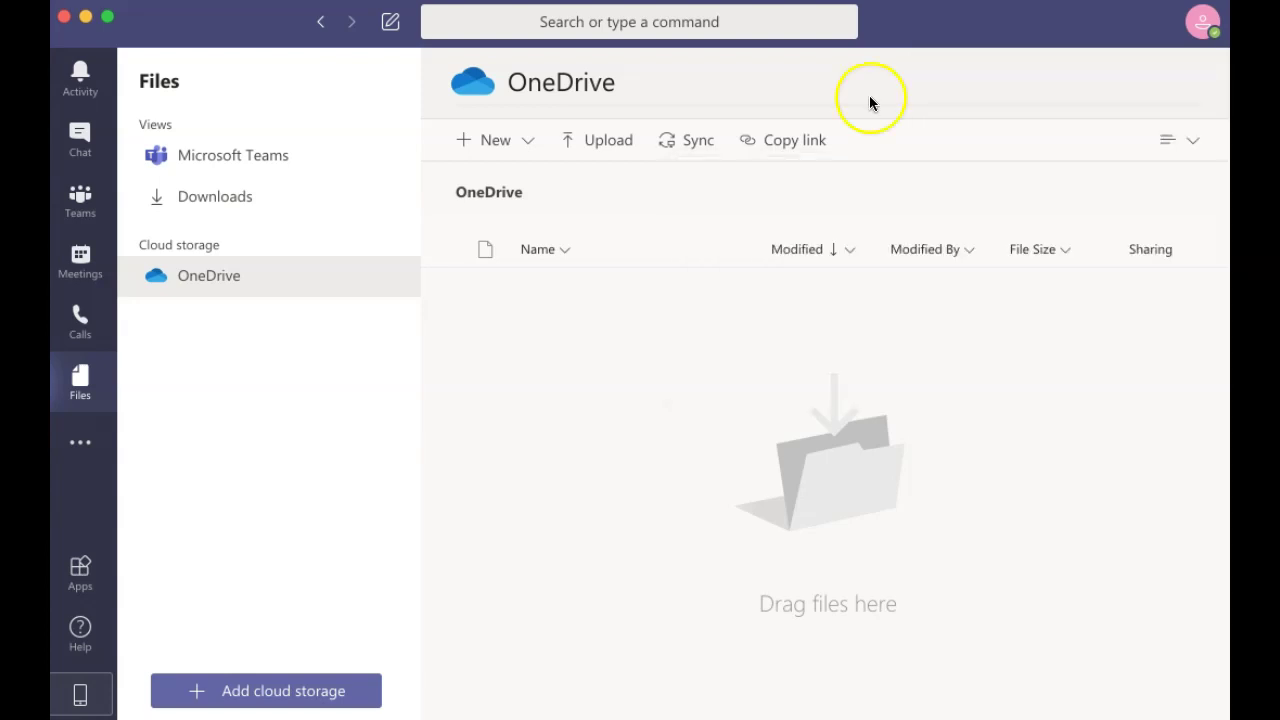